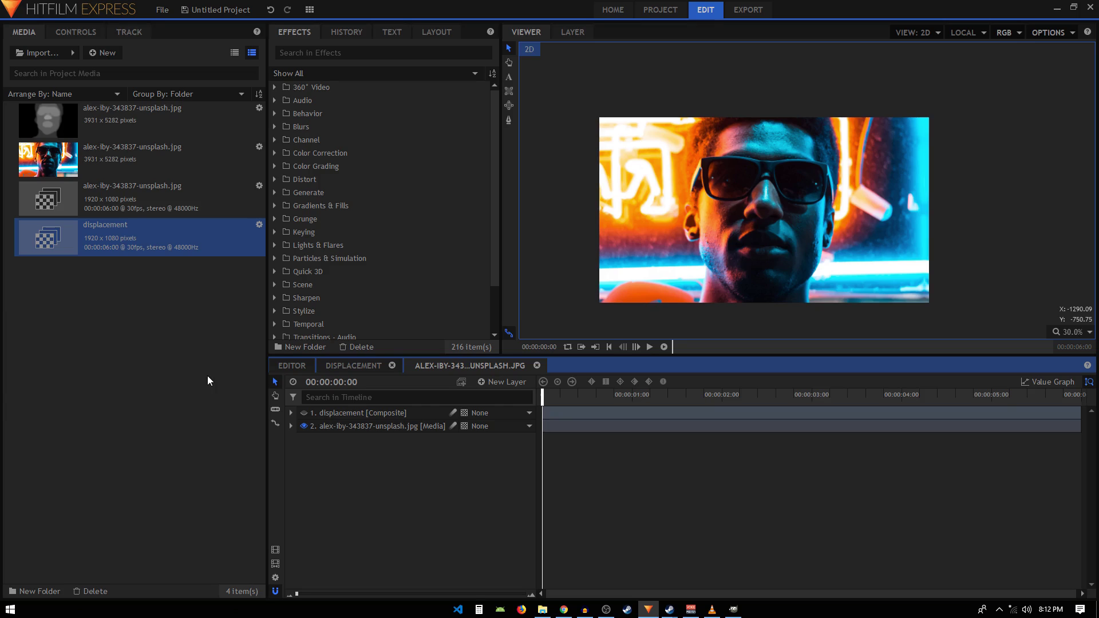
# Replay the 6-second '2d to 3d.mp4' from the start in VLC, then return to HitFilm
pyautogui.moveTo(712, 609)
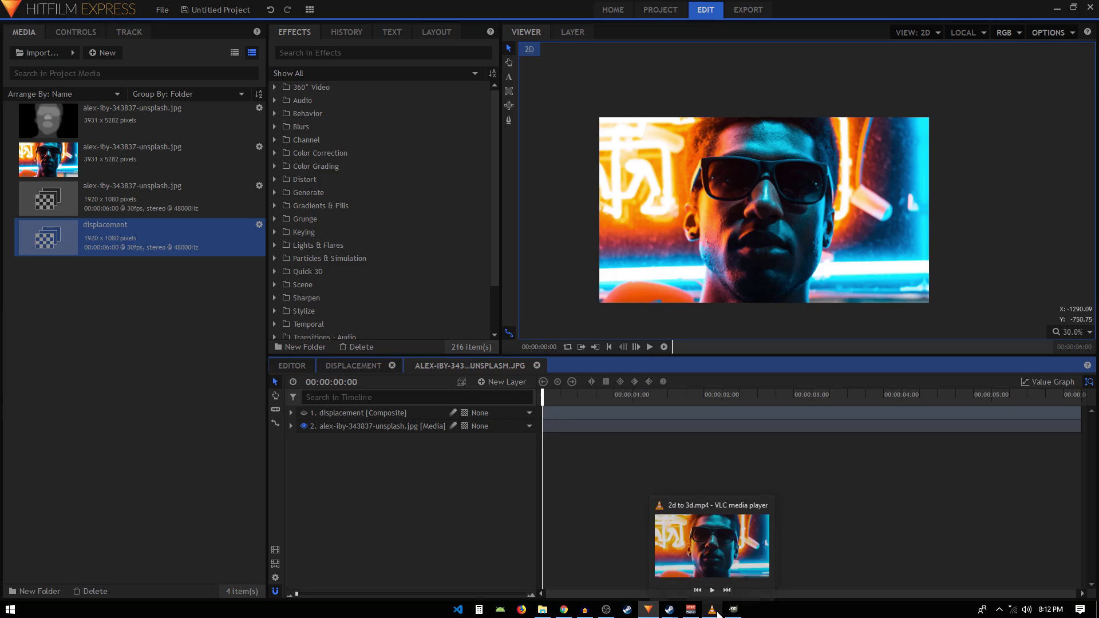
pyautogui.click(663, 544)
pyautogui.moveTo(44, 575); pyautogui.dragTo(5, 575)
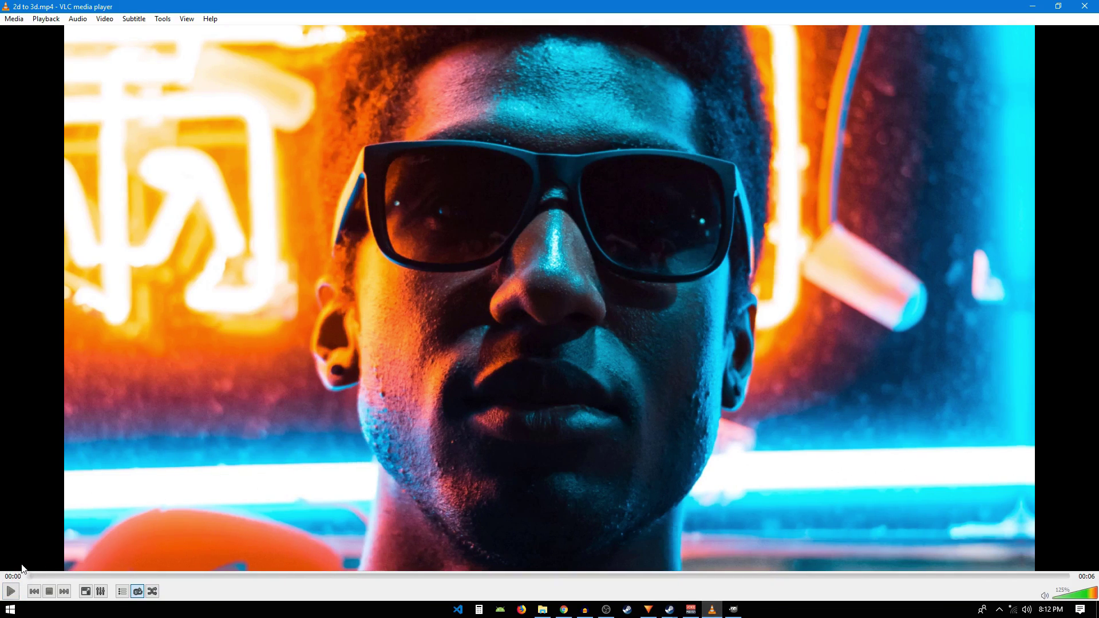
pyautogui.click(11, 591)
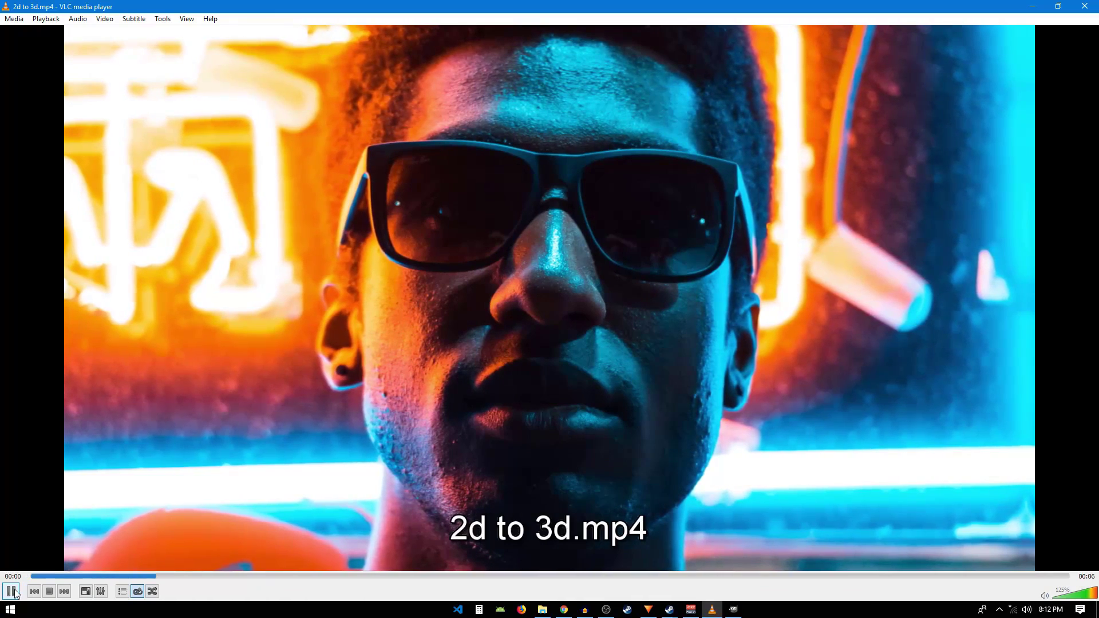
pyautogui.press('space')
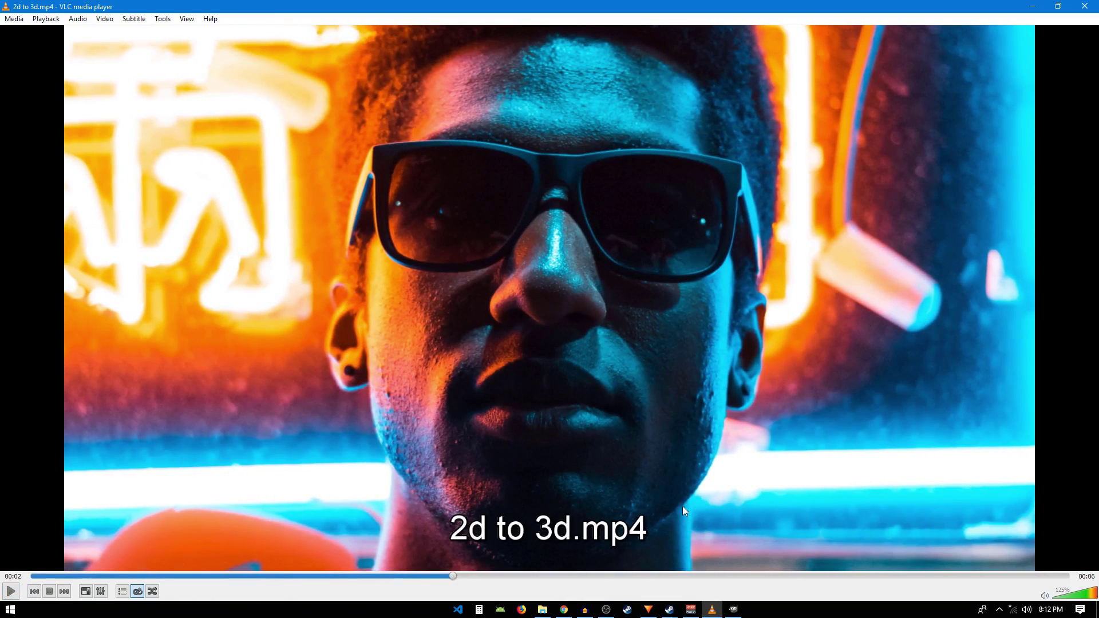
pyautogui.click(656, 612)
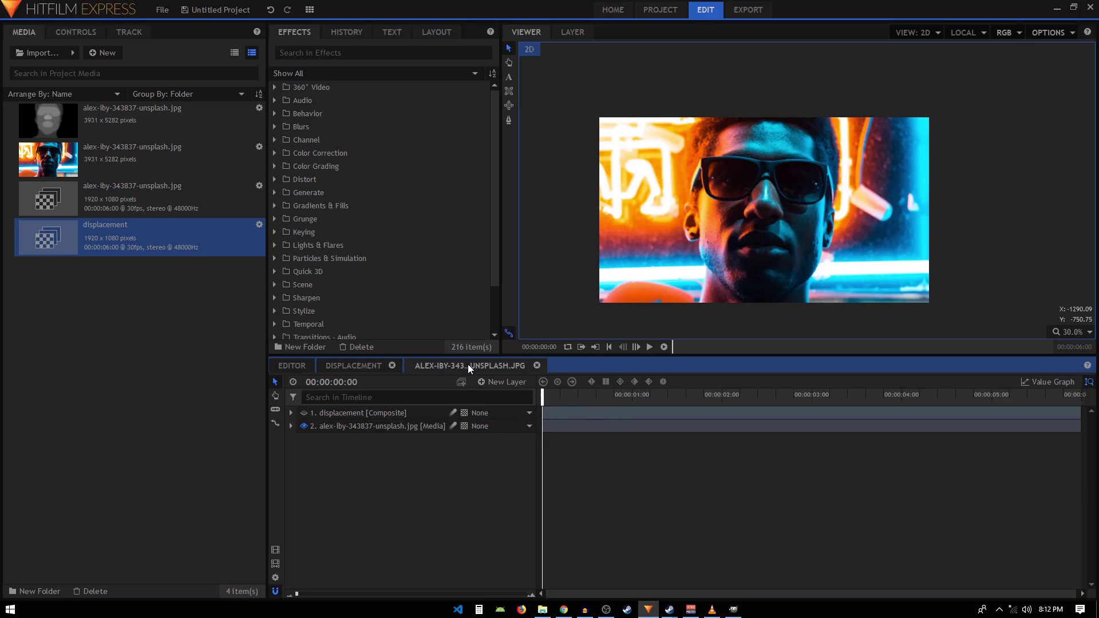
# Open the displacement composite's timeline, test adding it over the photo, then delete that layer
pyautogui.click(351, 367)
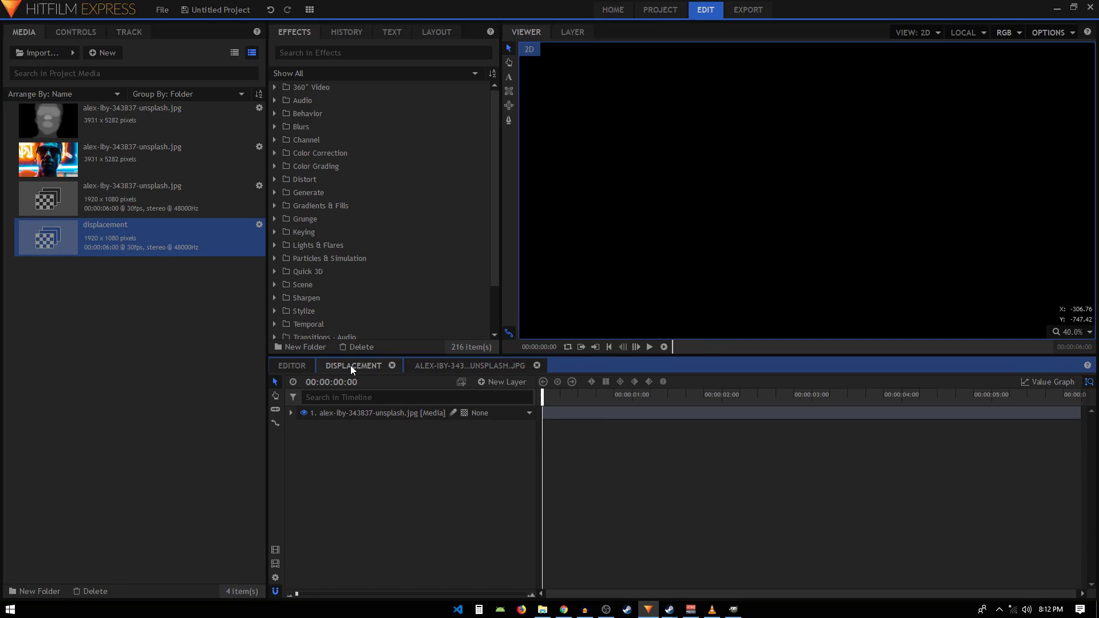
pyautogui.click(361, 413)
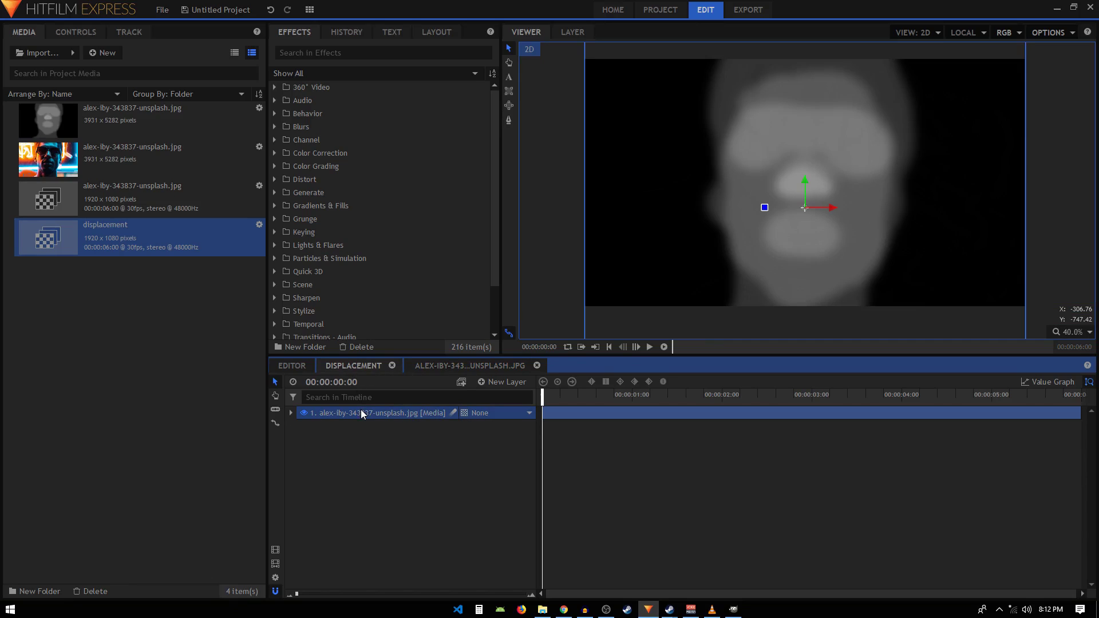
pyautogui.click(483, 465)
pyautogui.scroll(-1, 807, 141)
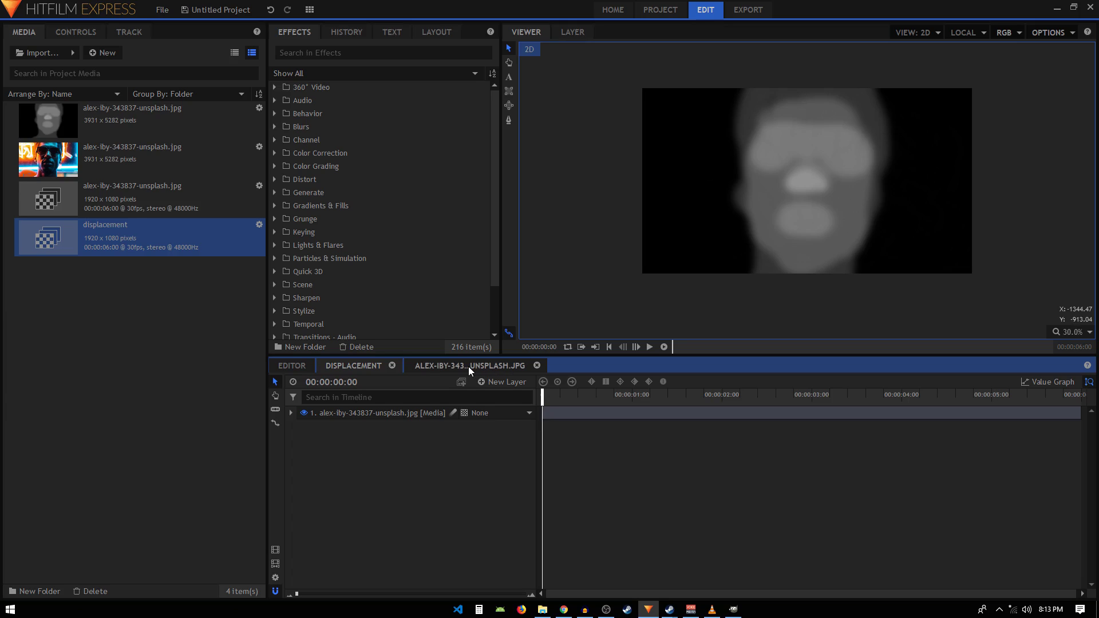
pyautogui.moveTo(48, 237); pyautogui.dragTo(400, 415)
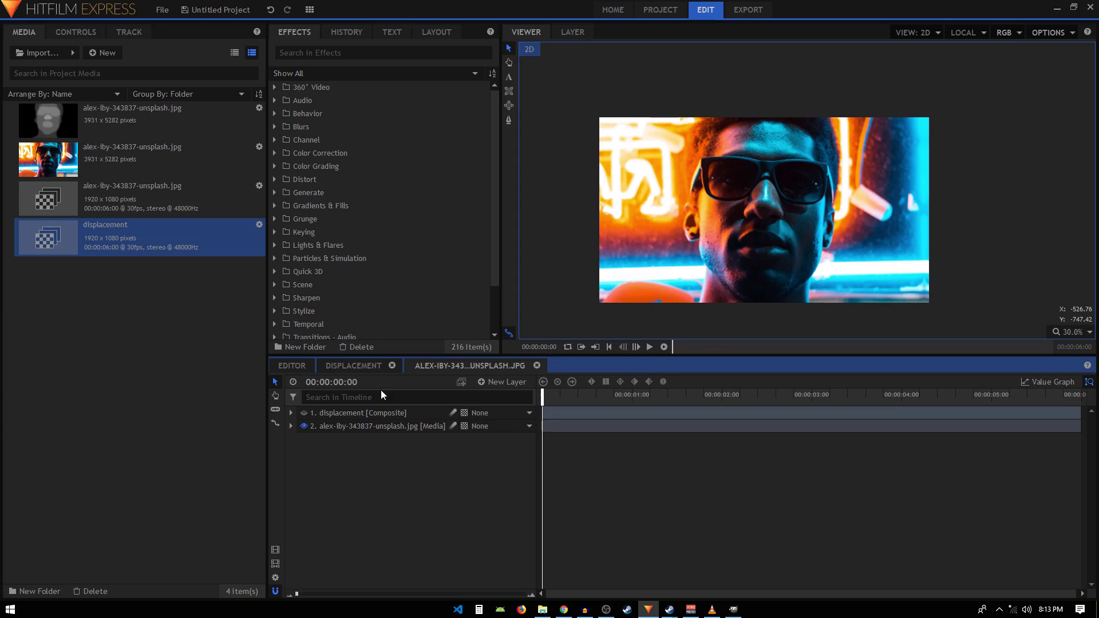
pyautogui.press('Delete')
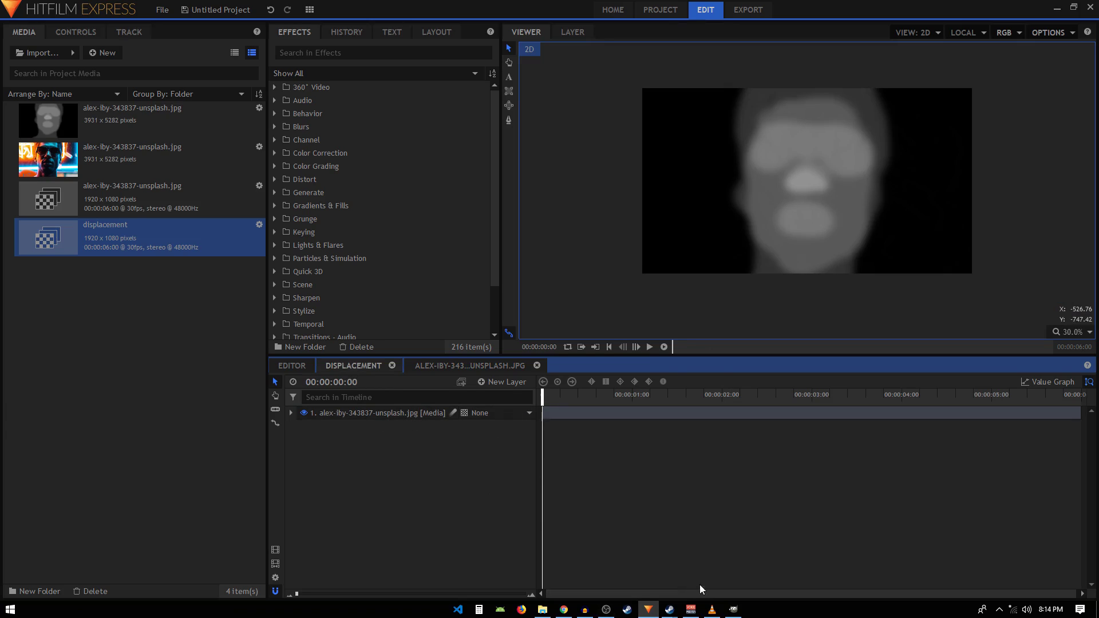
# Add a new layer filled with the black foreground colour above the portrait photo
pyautogui.click(733, 609)
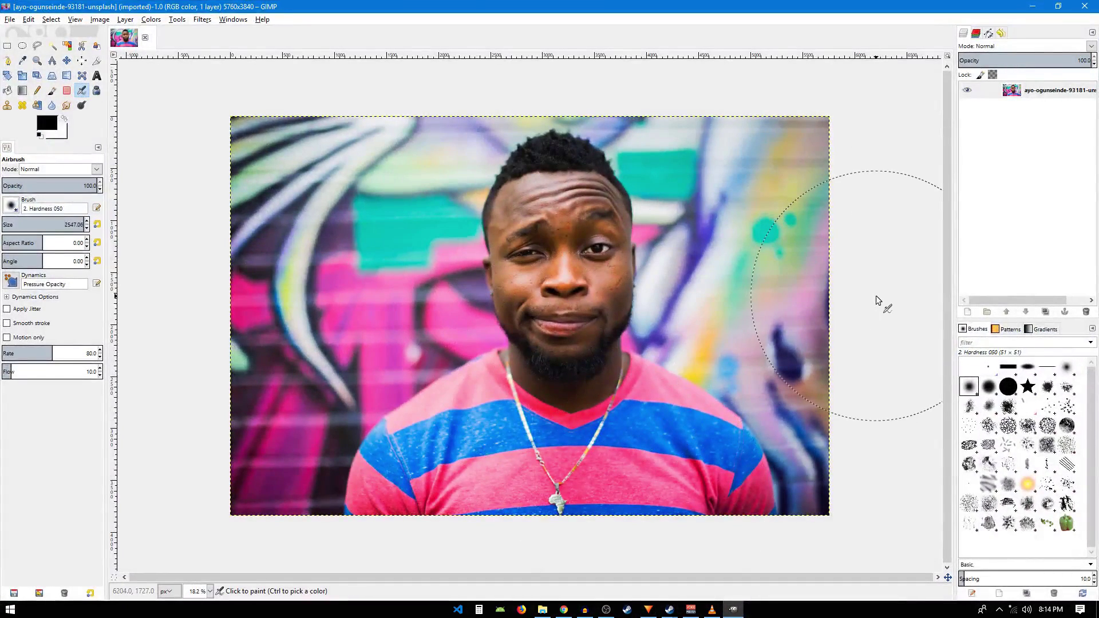
pyautogui.click(979, 87)
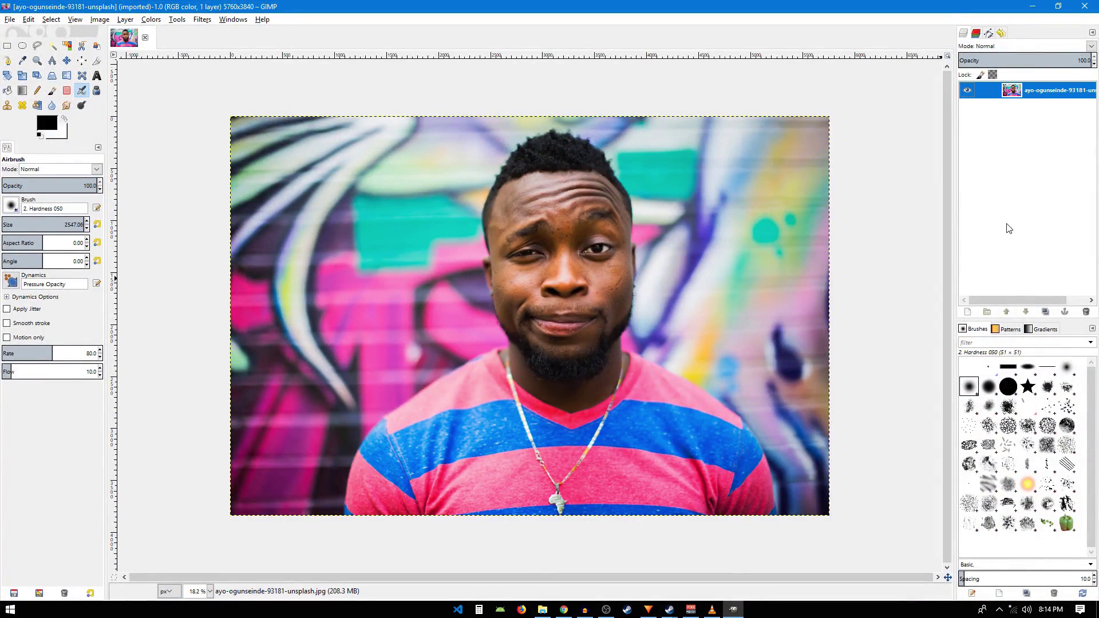
pyautogui.click(968, 312)
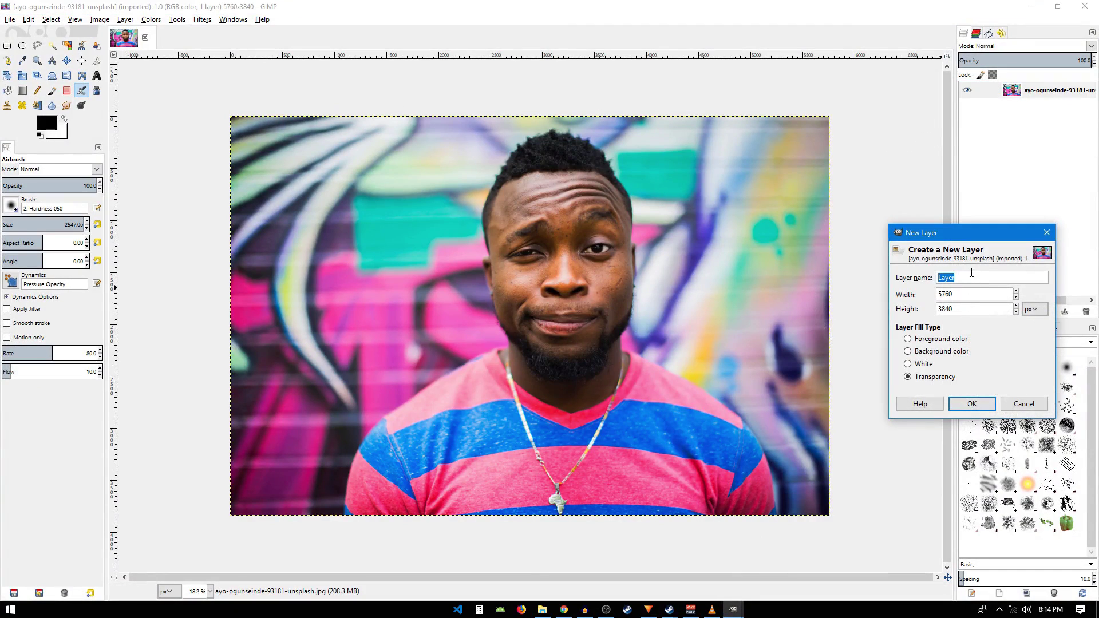
pyautogui.click(923, 340)
pyautogui.click(972, 404)
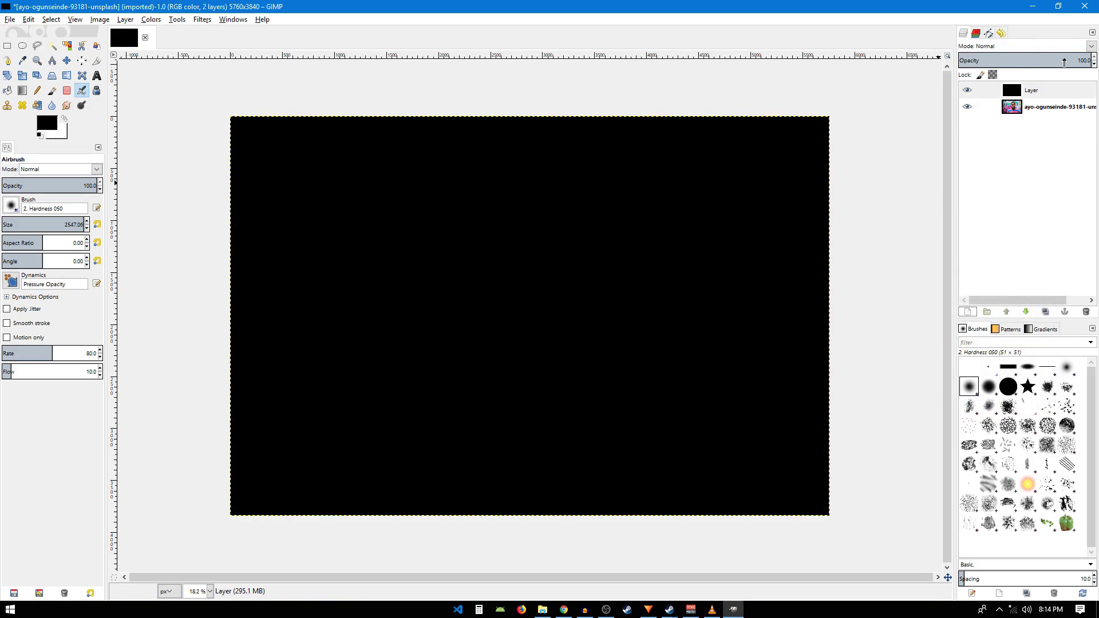
# Set the black layer to 79 opacity and ready the Paintbrush at 21.6 opacity, size about 459
pyautogui.moveTo(1070, 60); pyautogui.dragTo(1063, 61)
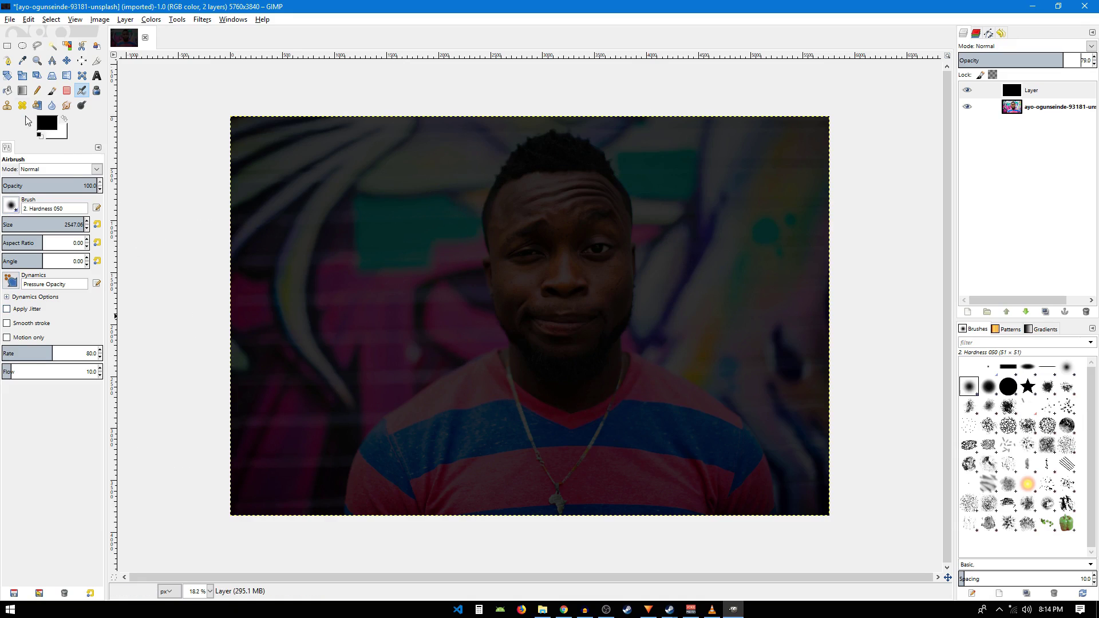
pyautogui.click(52, 93)
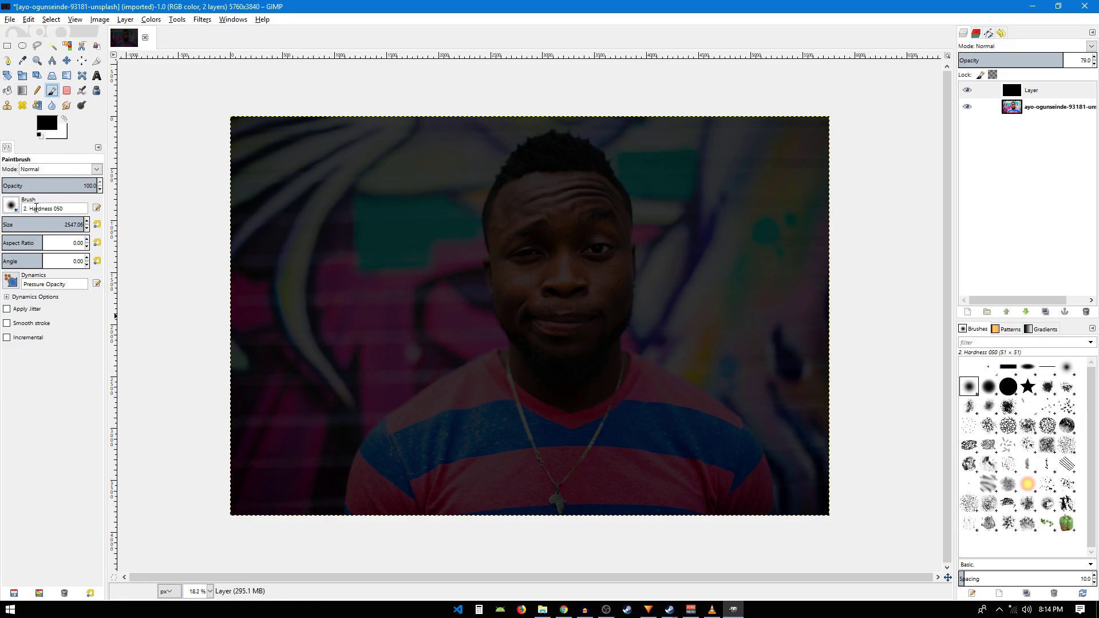
pyautogui.moveTo(33, 185); pyautogui.dragTo(22, 186)
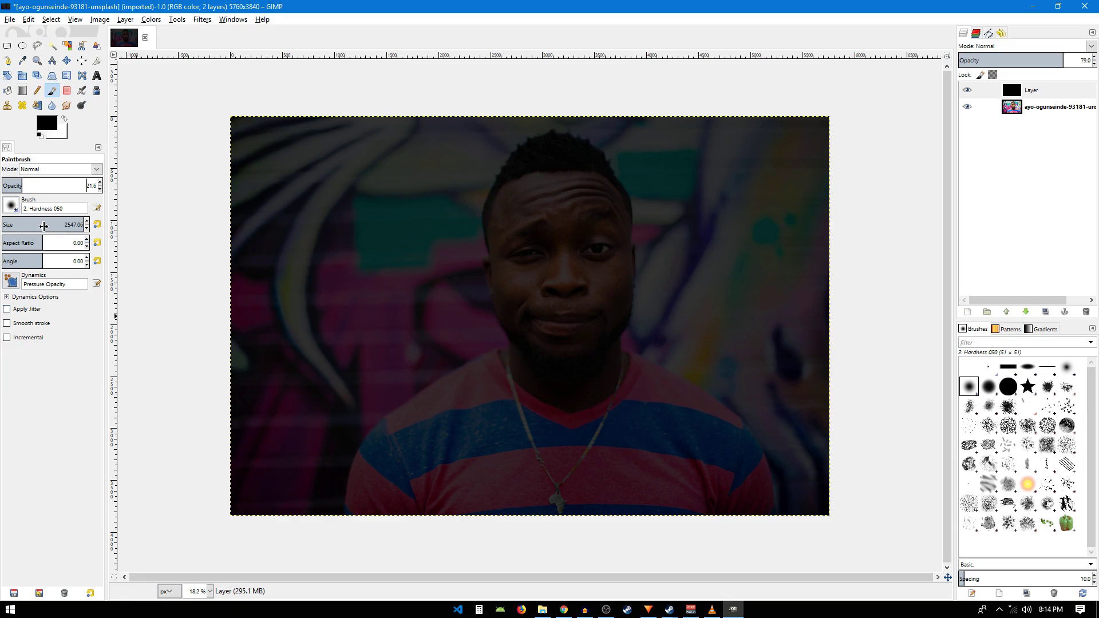
pyautogui.moveTo(54, 226); pyautogui.dragTo(39, 225)
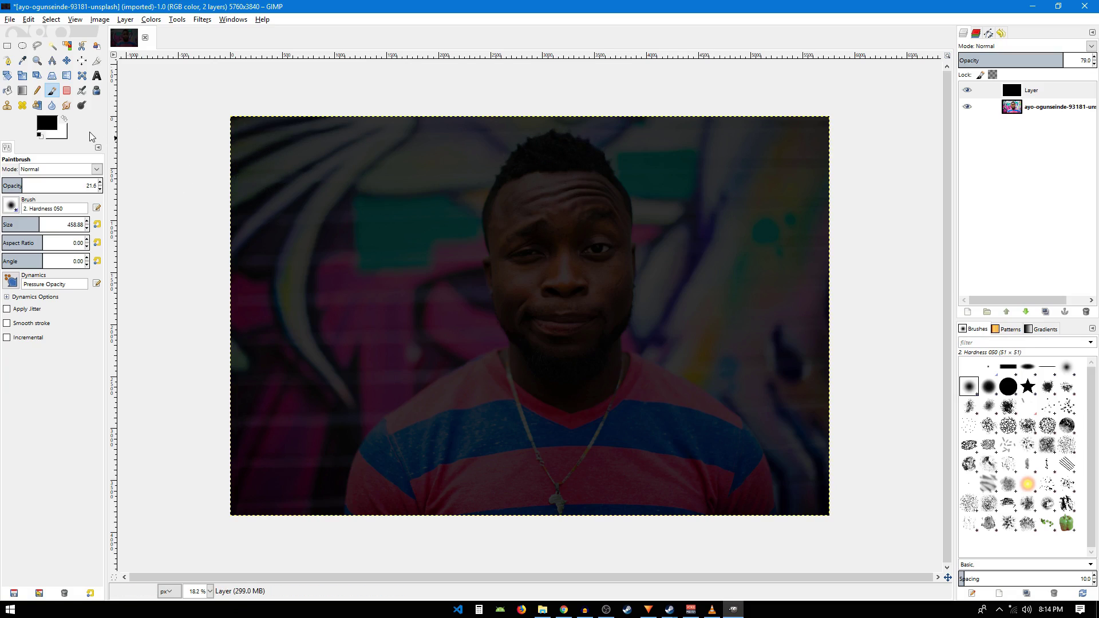
# Switch to white and brush over the hair, forehead, left eye, neck and red shirt
pyautogui.click(64, 119)
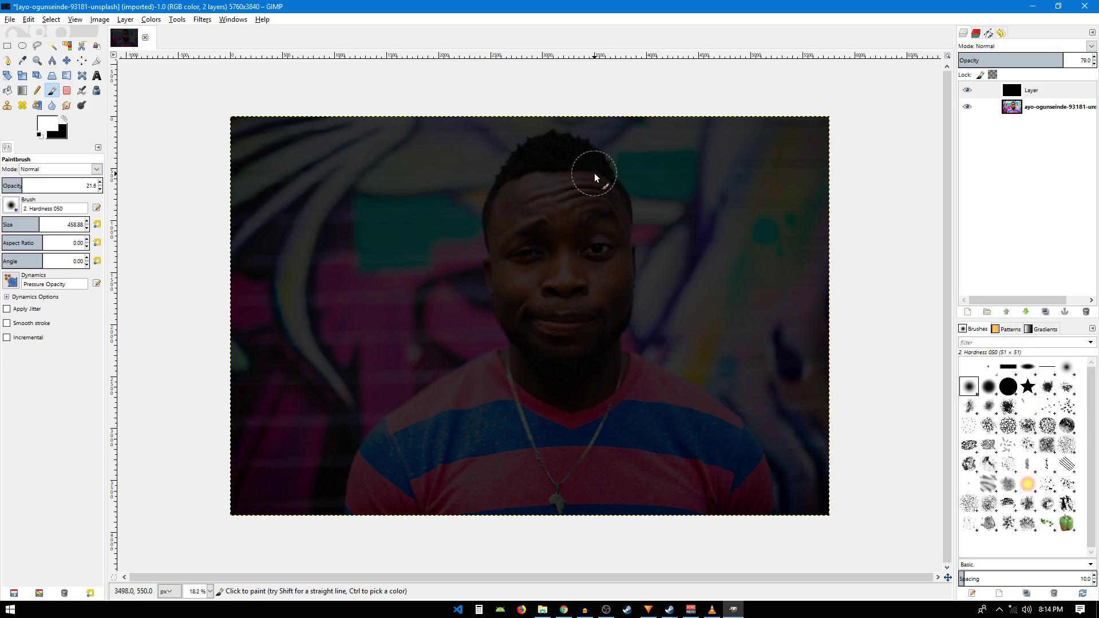
pyautogui.moveTo(583, 159)
pyautogui.mouseDown()
pyautogui.moveTo(541, 144)
pyautogui.moveTo(521, 167)
pyautogui.mouseUp()
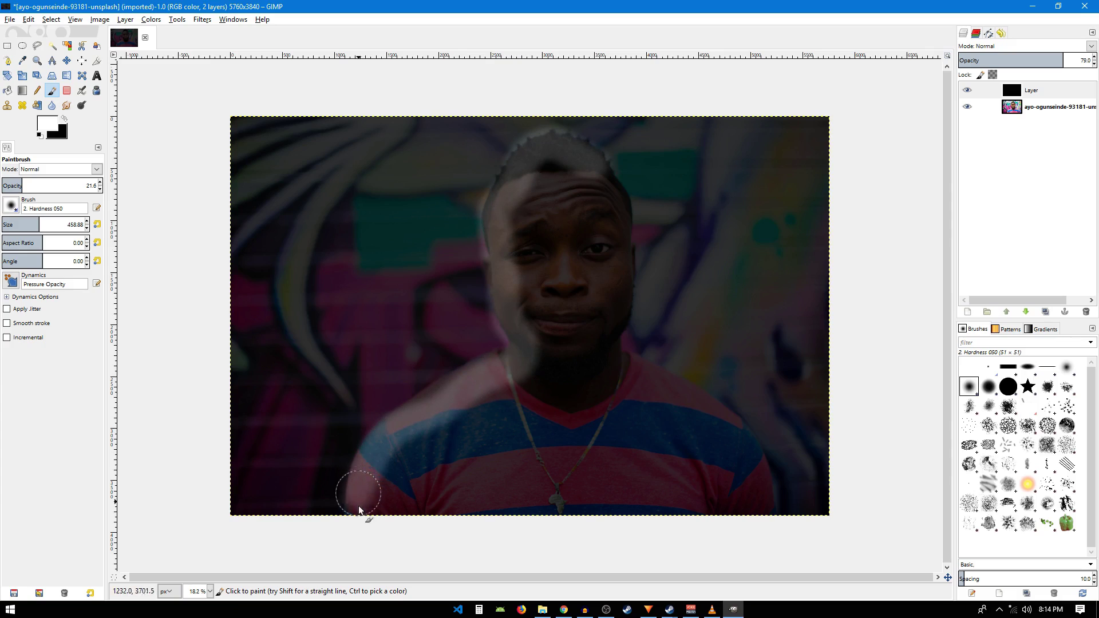
pyautogui.moveTo(358, 506)
pyautogui.mouseDown()
pyautogui.moveTo(764, 520)
pyautogui.moveTo(758, 483)
pyautogui.mouseUp()
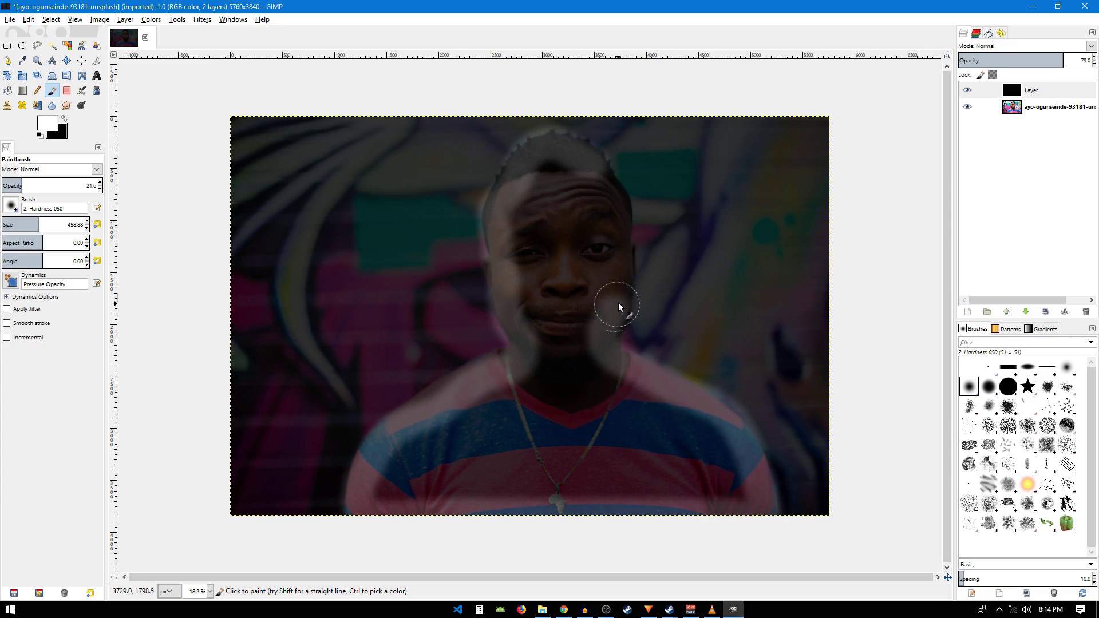
pyautogui.moveTo(603, 178)
pyautogui.mouseDown()
pyautogui.moveTo(536, 175)
pyautogui.moveTo(542, 190)
pyautogui.moveTo(565, 189)
pyautogui.moveTo(603, 214)
pyautogui.mouseUp()
pyautogui.moveTo(508, 220)
pyautogui.mouseDown()
pyautogui.moveTo(562, 239)
pyautogui.moveTo(549, 275)
pyautogui.moveTo(561, 329)
pyautogui.moveTo(585, 319)
pyautogui.mouseUp()
pyautogui.moveTo(544, 388)
pyautogui.mouseDown()
pyautogui.moveTo(557, 364)
pyautogui.moveTo(598, 374)
pyautogui.moveTo(541, 385)
pyautogui.moveTo(549, 376)
pyautogui.moveTo(507, 398)
pyautogui.moveTo(540, 374)
pyautogui.moveTo(471, 423)
pyautogui.moveTo(614, 399)
pyautogui.moveTo(575, 407)
pyautogui.moveTo(620, 384)
pyautogui.moveTo(692, 426)
pyautogui.mouseUp()
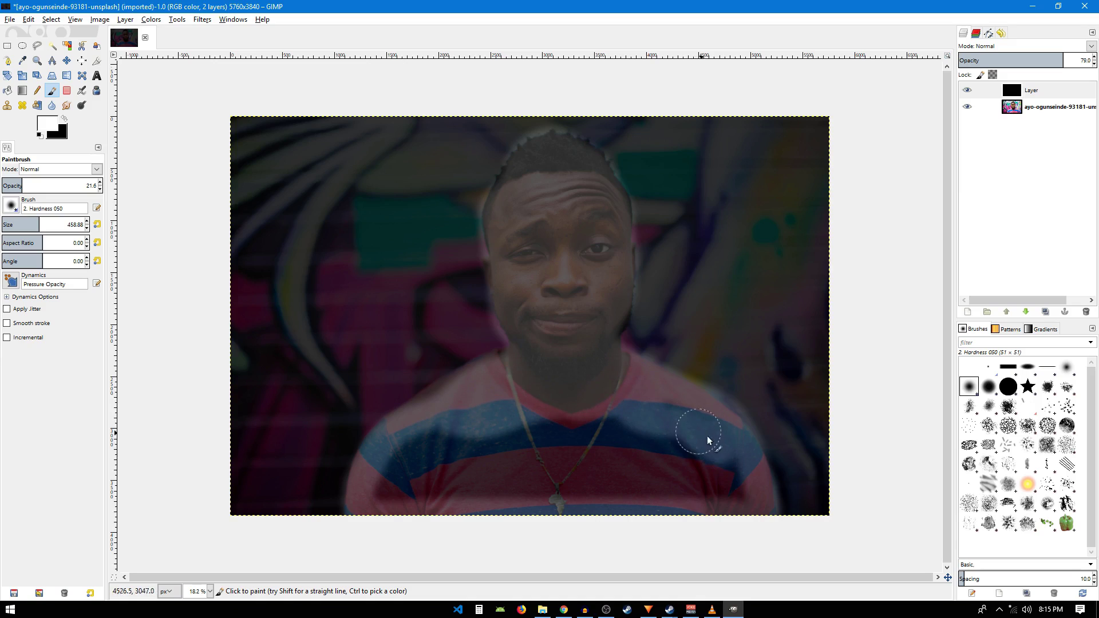
pyautogui.moveTo(724, 501)
pyautogui.mouseDown()
pyautogui.moveTo(701, 478)
pyautogui.moveTo(663, 488)
pyautogui.moveTo(654, 475)
pyautogui.moveTo(674, 458)
pyautogui.moveTo(672, 473)
pyautogui.moveTo(636, 480)
pyautogui.moveTo(609, 462)
pyautogui.moveTo(589, 428)
pyautogui.moveTo(623, 430)
pyautogui.moveTo(442, 446)
pyautogui.moveTo(428, 477)
pyautogui.moveTo(393, 470)
pyautogui.moveTo(434, 496)
pyautogui.moveTo(416, 486)
pyautogui.moveTo(504, 506)
pyautogui.moveTo(550, 488)
pyautogui.moveTo(607, 499)
pyautogui.moveTo(505, 481)
pyautogui.moveTo(526, 459)
pyautogui.mouseUp()
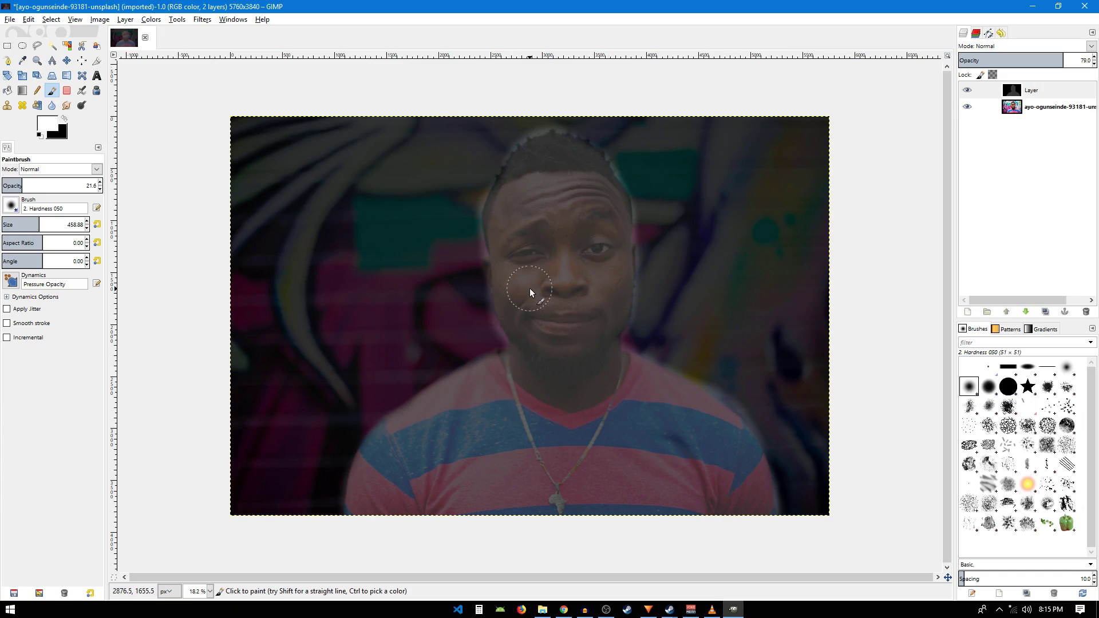
# Brush more white over the forehead, chin, nose, right eyebrow and left eye area
pyautogui.scroll(1, 548, 228)
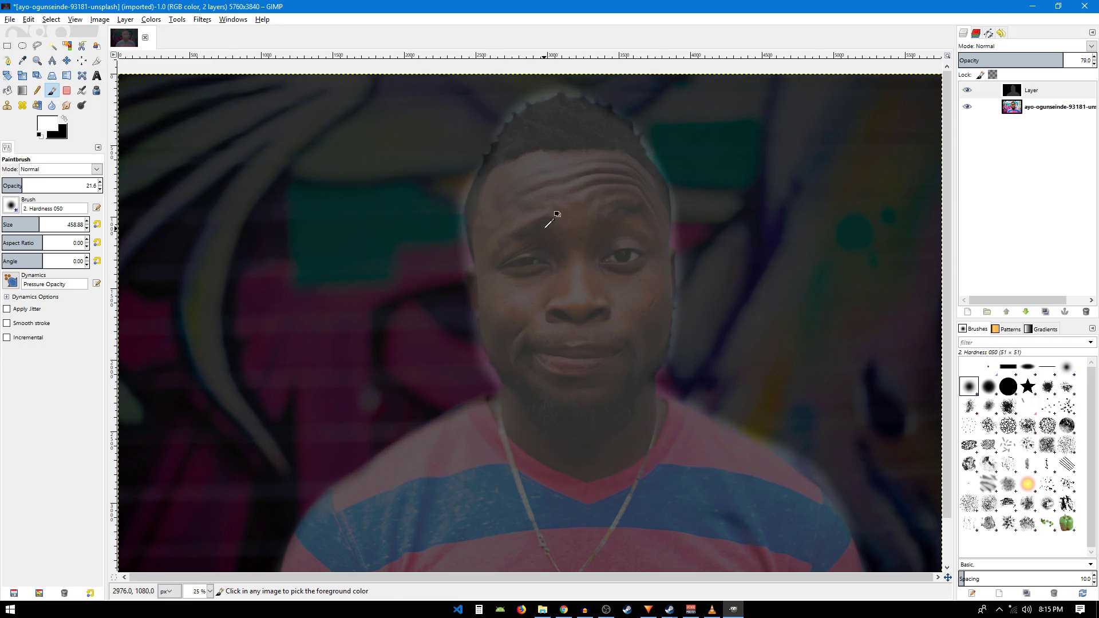
pyautogui.scroll(-1, 549, 225)
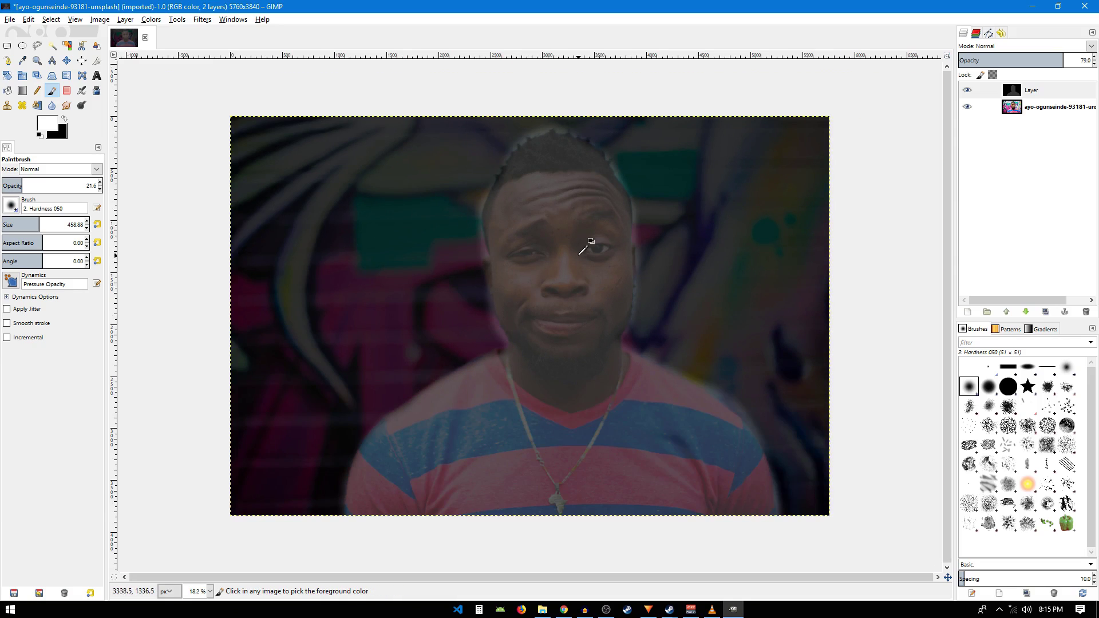
pyautogui.scroll(1, 579, 255)
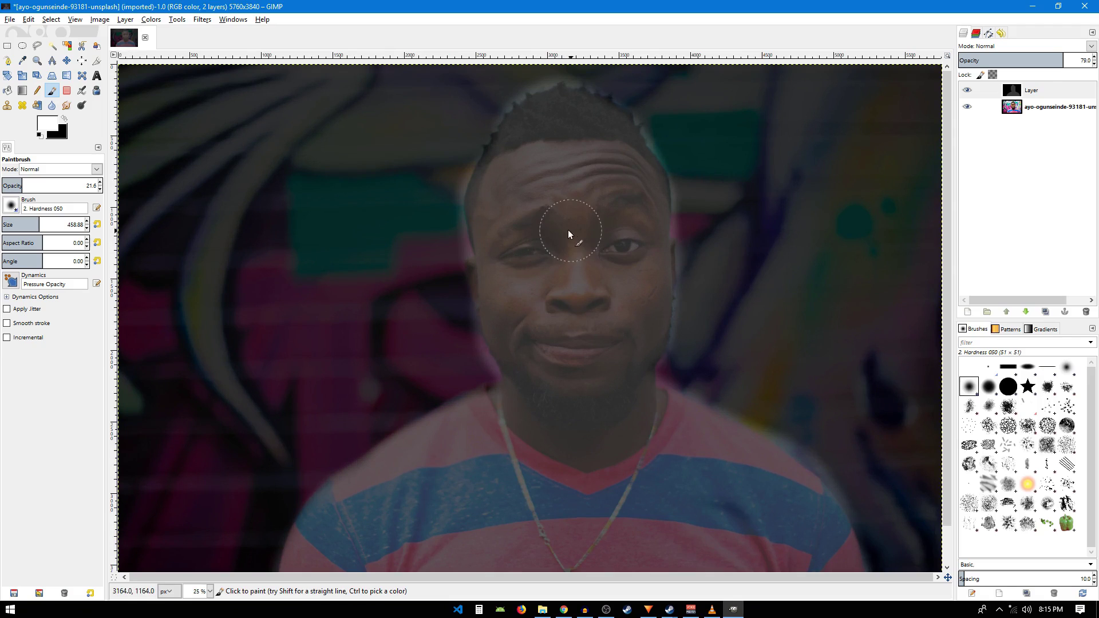
pyautogui.moveTo(596, 173)
pyautogui.mouseDown()
pyautogui.moveTo(601, 163)
pyautogui.moveTo(529, 171)
pyautogui.moveTo(497, 252)
pyautogui.mouseUp()
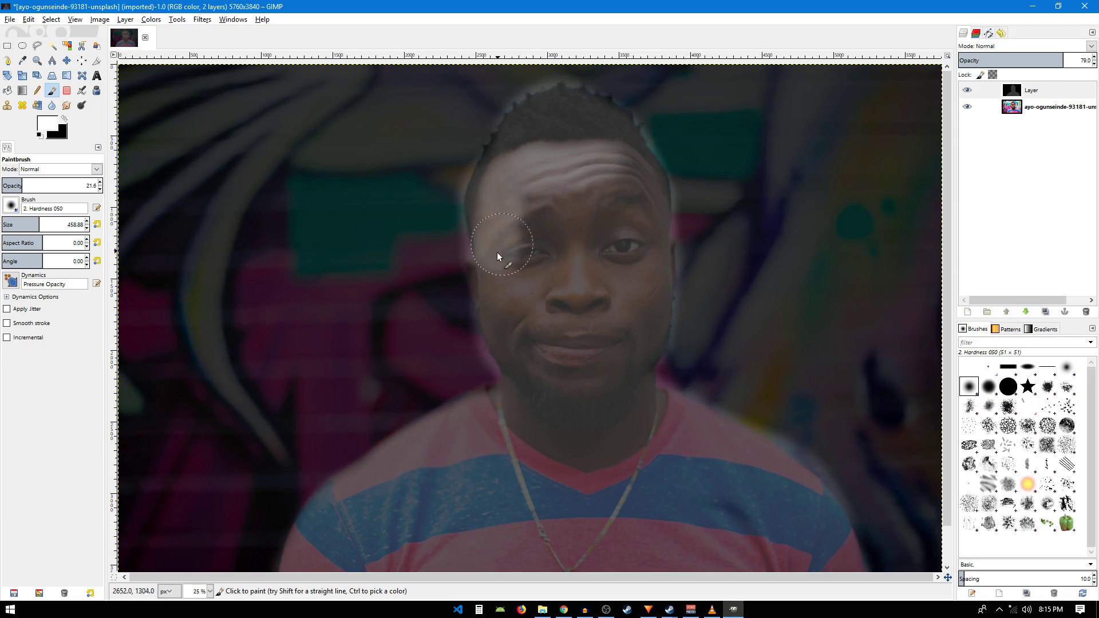
pyautogui.moveTo(571, 393); pyautogui.dragTo(644, 346)
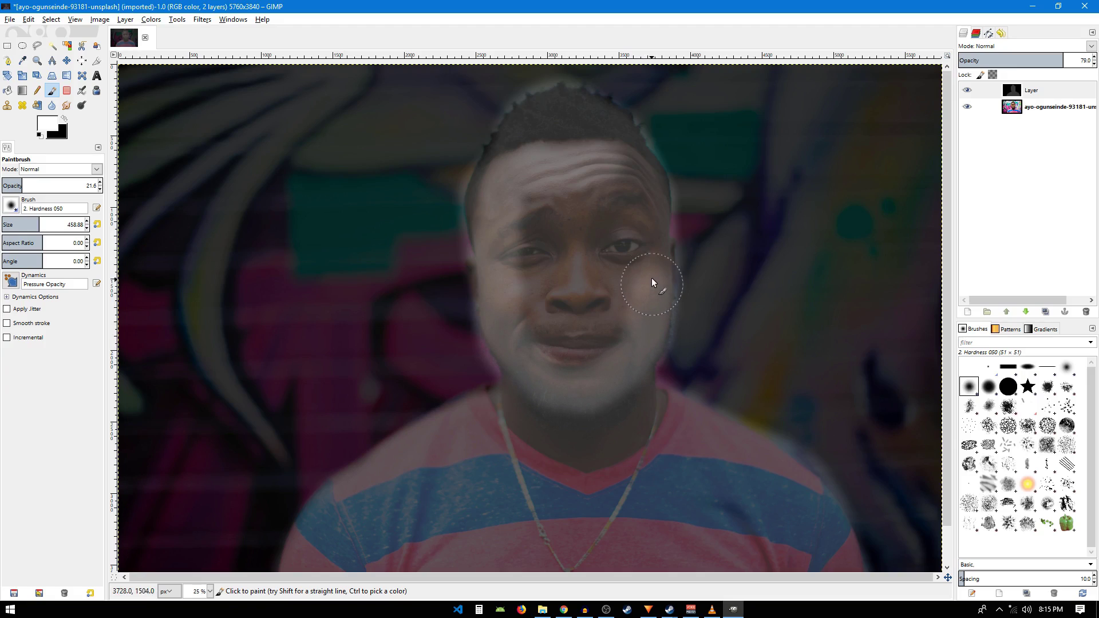
pyautogui.moveTo(640, 171)
pyautogui.mouseDown()
pyautogui.moveTo(613, 164)
pyautogui.moveTo(600, 203)
pyautogui.moveTo(561, 208)
pyautogui.moveTo(533, 323)
pyautogui.mouseUp()
pyautogui.moveTo(600, 314); pyautogui.dragTo(572, 302)
pyautogui.moveTo(609, 222)
pyautogui.mouseDown()
pyautogui.moveTo(624, 201)
pyautogui.moveTo(612, 209)
pyautogui.moveTo(582, 181)
pyautogui.moveTo(520, 198)
pyautogui.mouseUp()
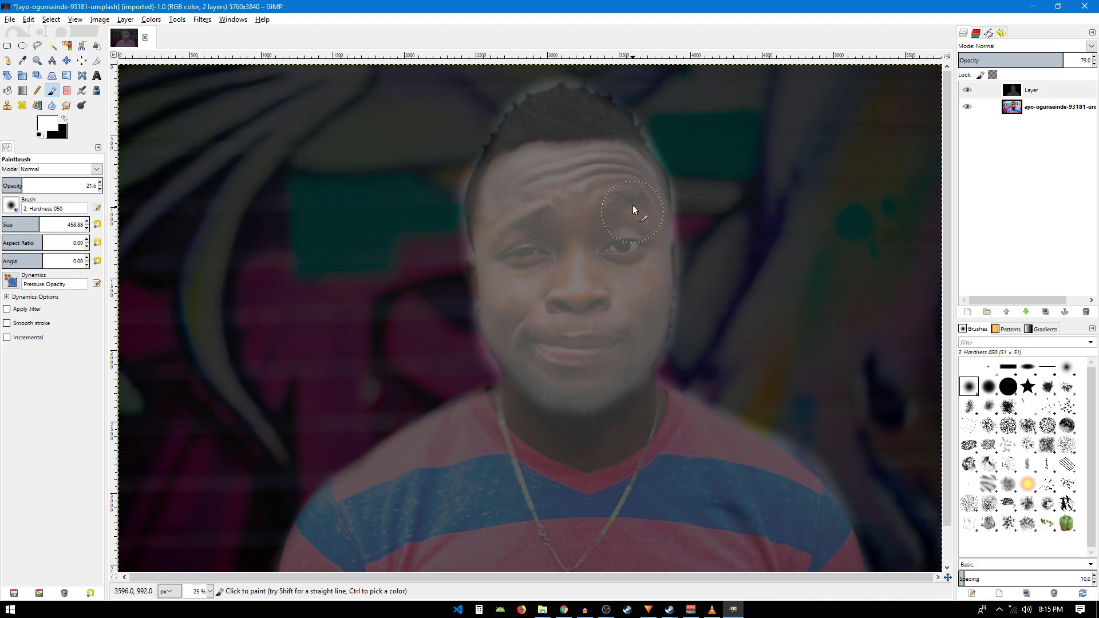
pyautogui.moveTo(587, 319); pyautogui.dragTo(590, 297)
pyautogui.moveTo(527, 244); pyautogui.dragTo(532, 249)
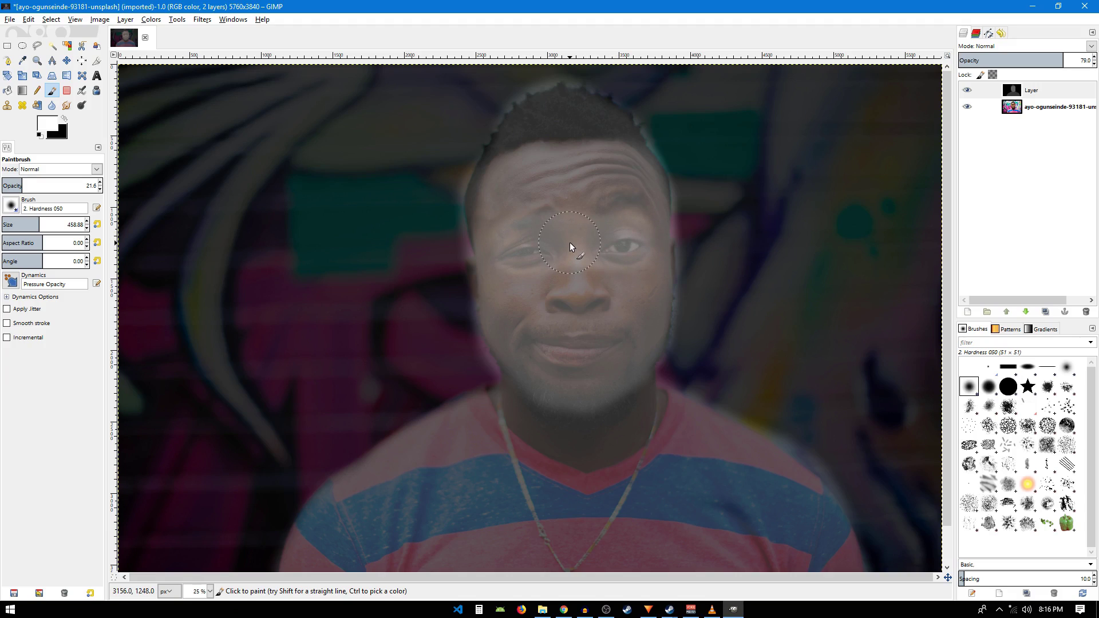
# Undo the last eye stroke, shrink the brush to about 188, and lighten both eyes
pyautogui.hotkey('ctrl', 'z')
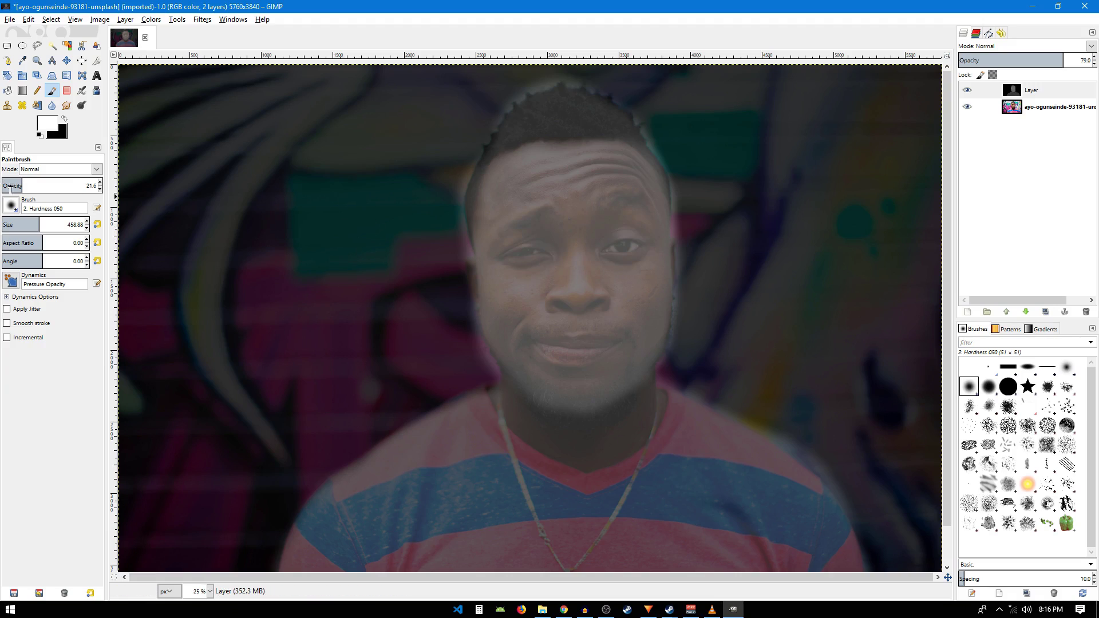
pyautogui.moveTo(30, 229); pyautogui.dragTo(19, 225)
pyautogui.scroll(2, 581, 255)
pyautogui.scroll(-1, 582, 256)
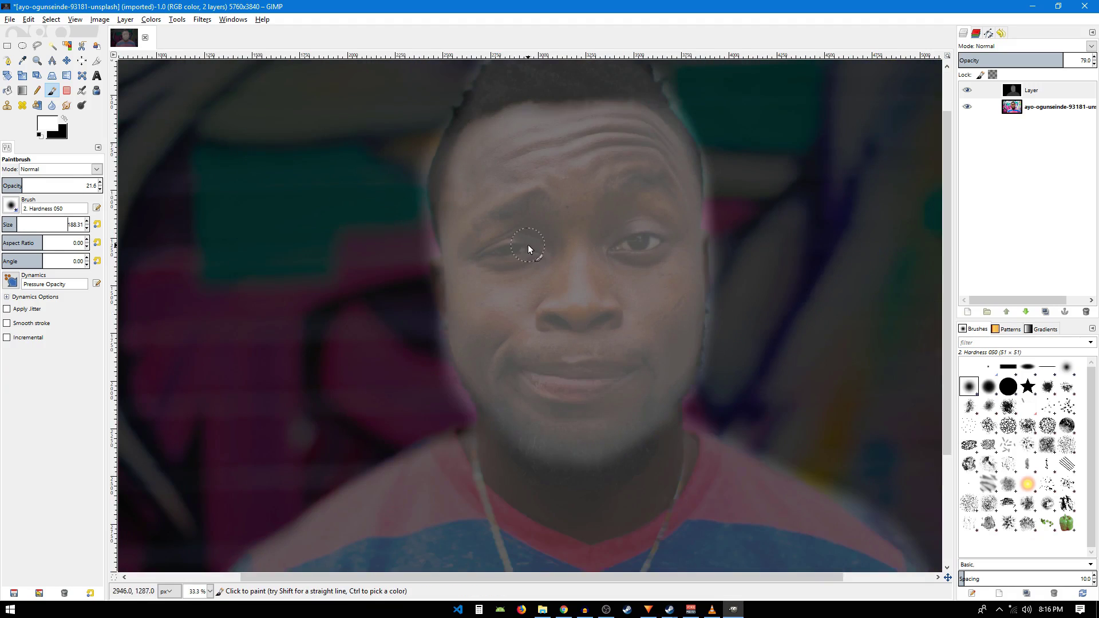
pyautogui.moveTo(533, 219); pyautogui.dragTo(494, 256)
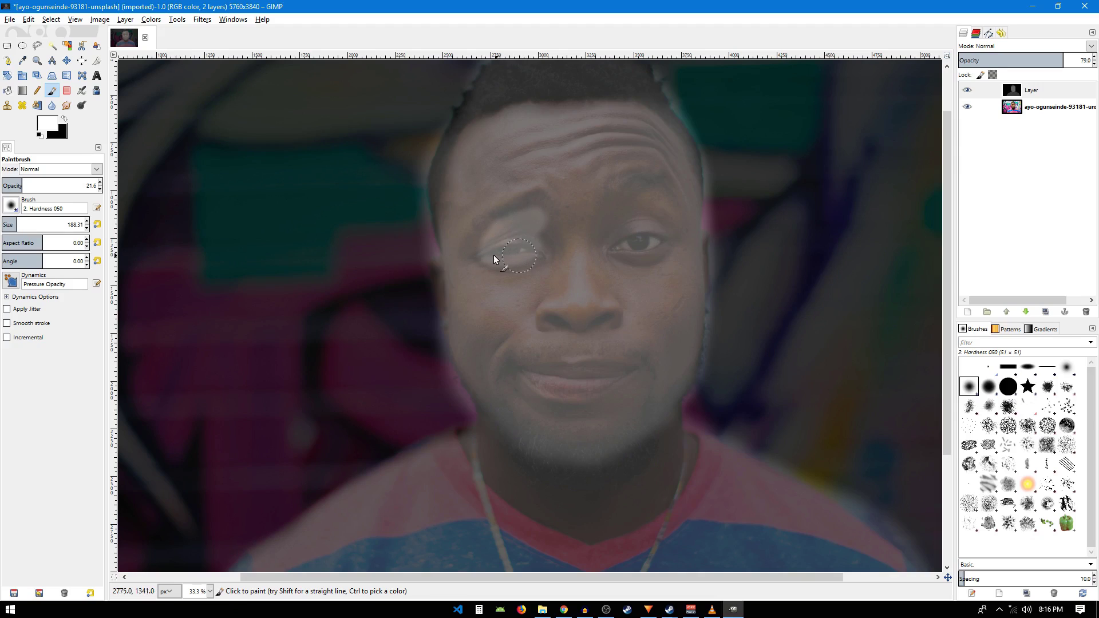
pyautogui.moveTo(630, 234); pyautogui.dragTo(629, 243)
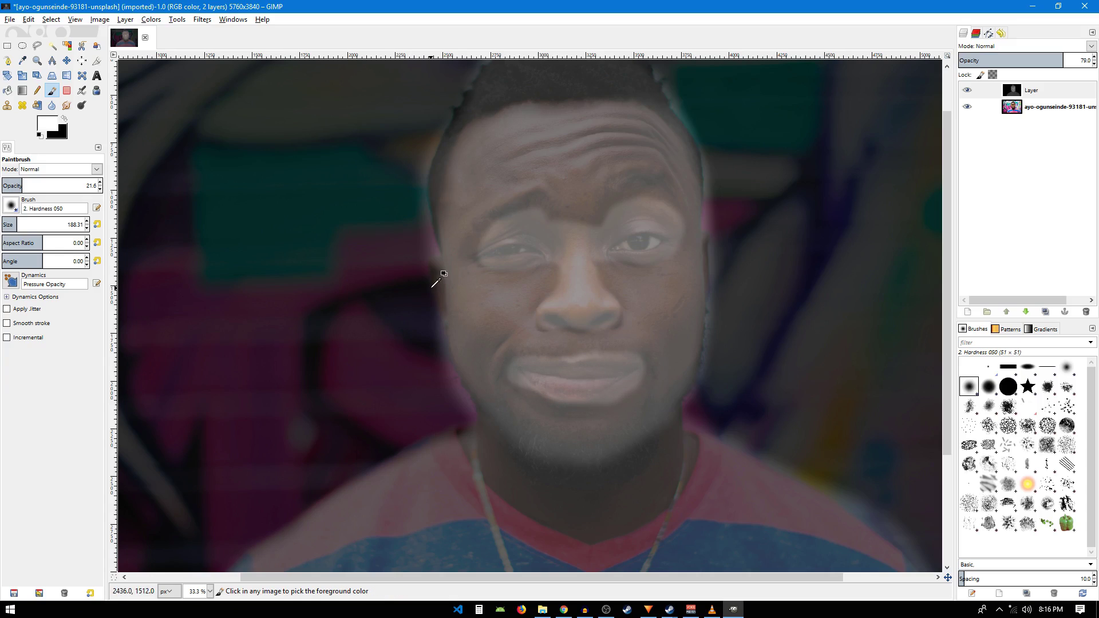
# Switch to black and paint along the face's left edge, redoing the stroke once
pyautogui.scroll(4, 440, 272)
pyautogui.scroll(-2, 439, 284)
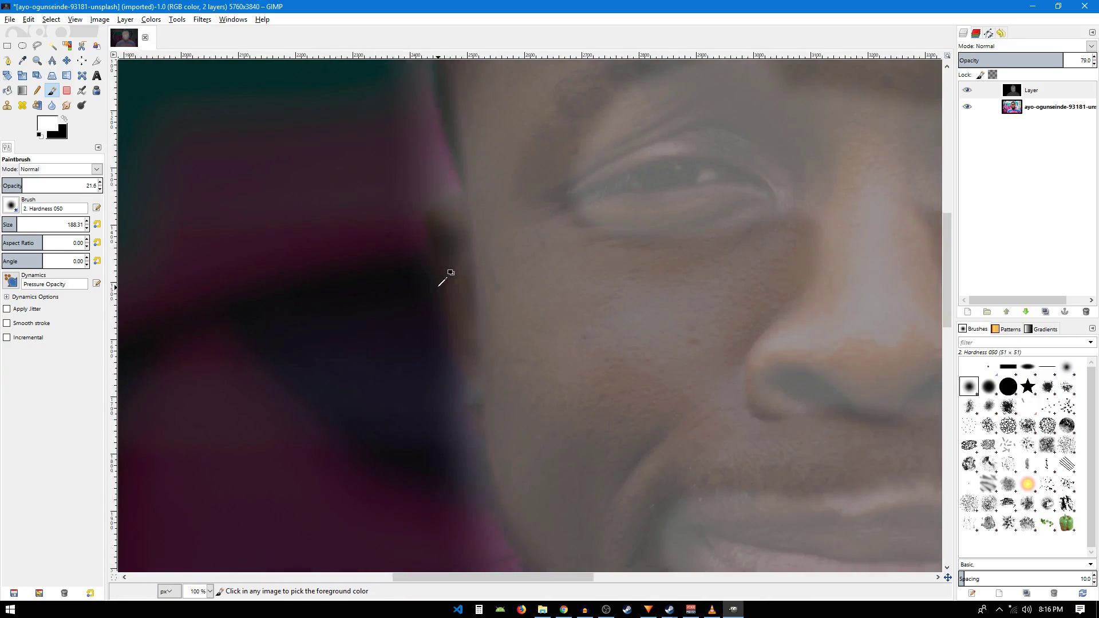
pyautogui.click(65, 118)
pyautogui.moveTo(367, 311)
pyautogui.mouseDown()
pyautogui.moveTo(434, 265)
pyautogui.moveTo(442, 245)
pyautogui.moveTo(446, 304)
pyautogui.mouseUp()
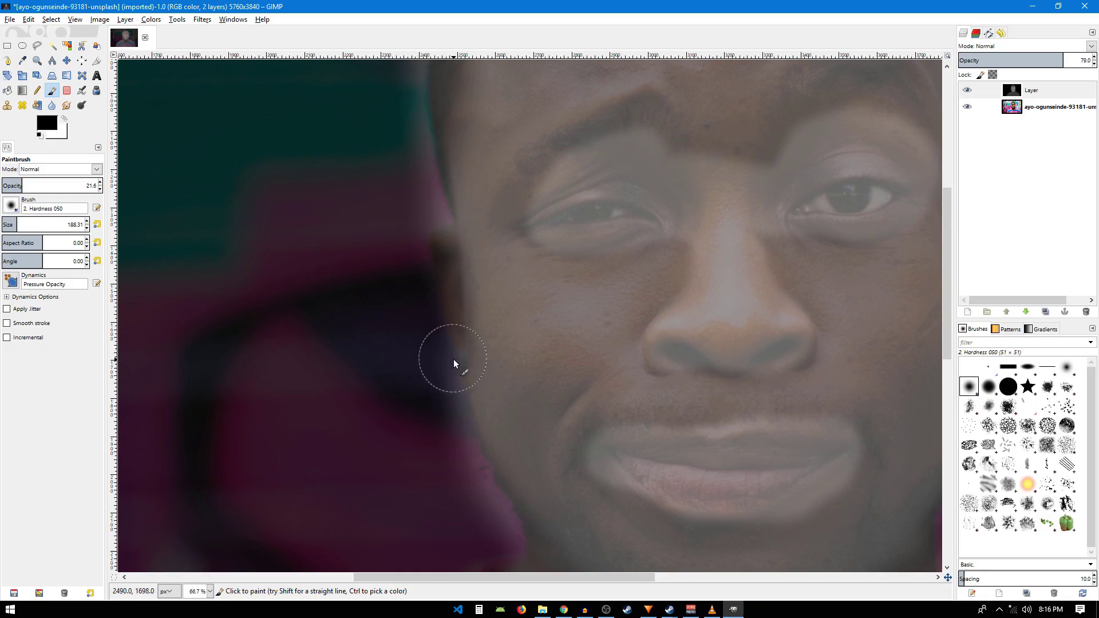
pyautogui.hotkey('ctrl', 'z')
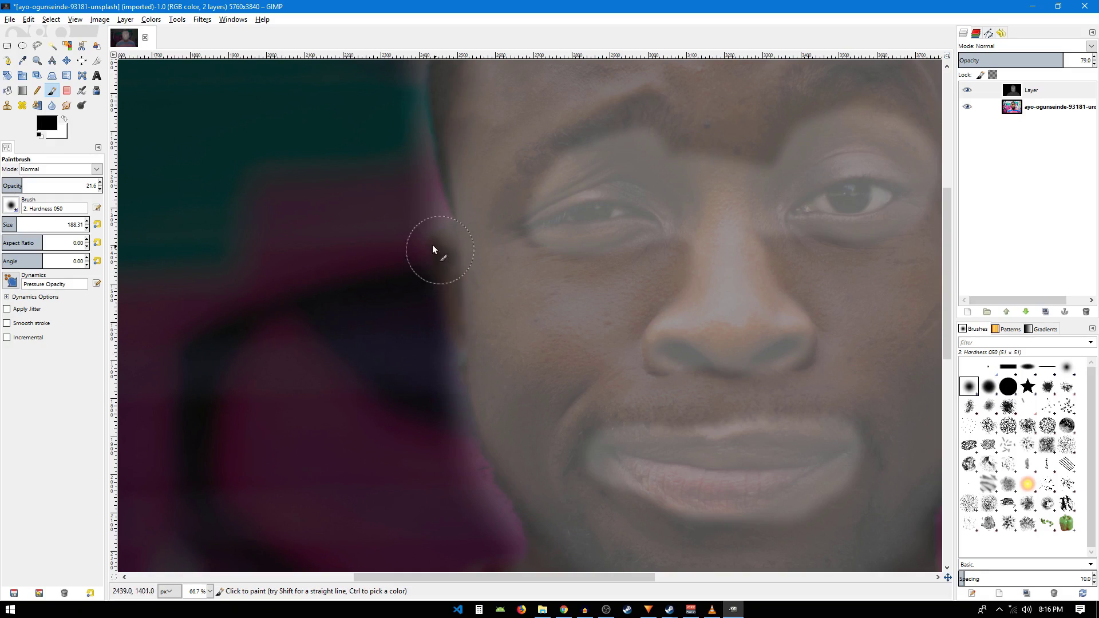
pyautogui.moveTo(437, 307)
pyautogui.mouseDown()
pyautogui.moveTo(446, 352)
pyautogui.moveTo(456, 343)
pyautogui.moveTo(438, 242)
pyautogui.moveTo(454, 358)
pyautogui.mouseUp()
pyautogui.scroll(-3, 545, 307)
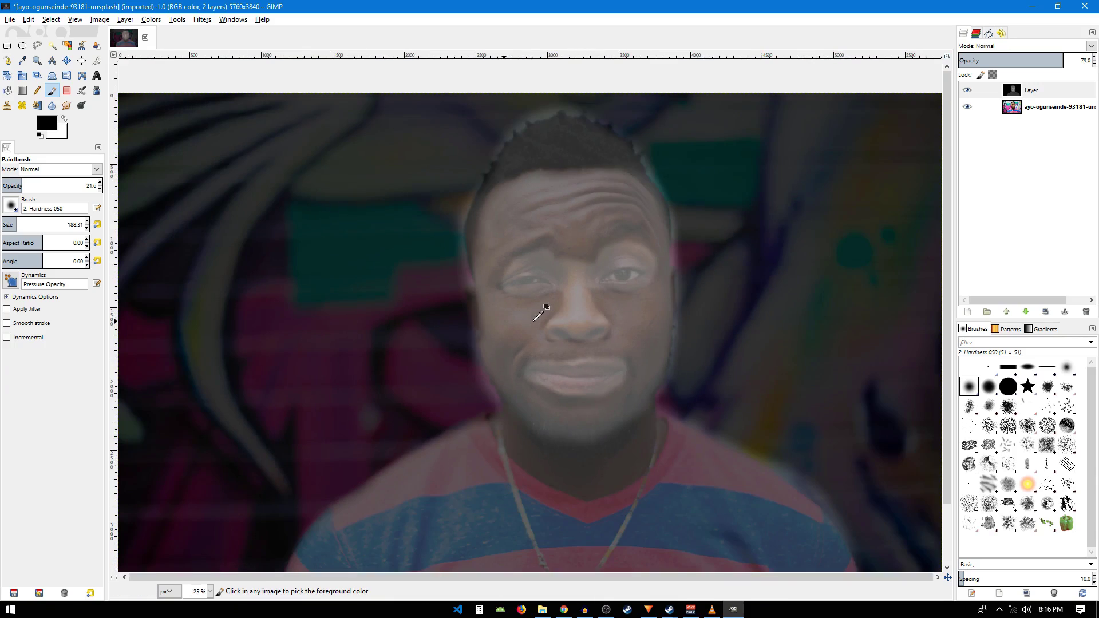
pyautogui.scroll(2, 719, 298)
pyautogui.scroll(2, 713, 303)
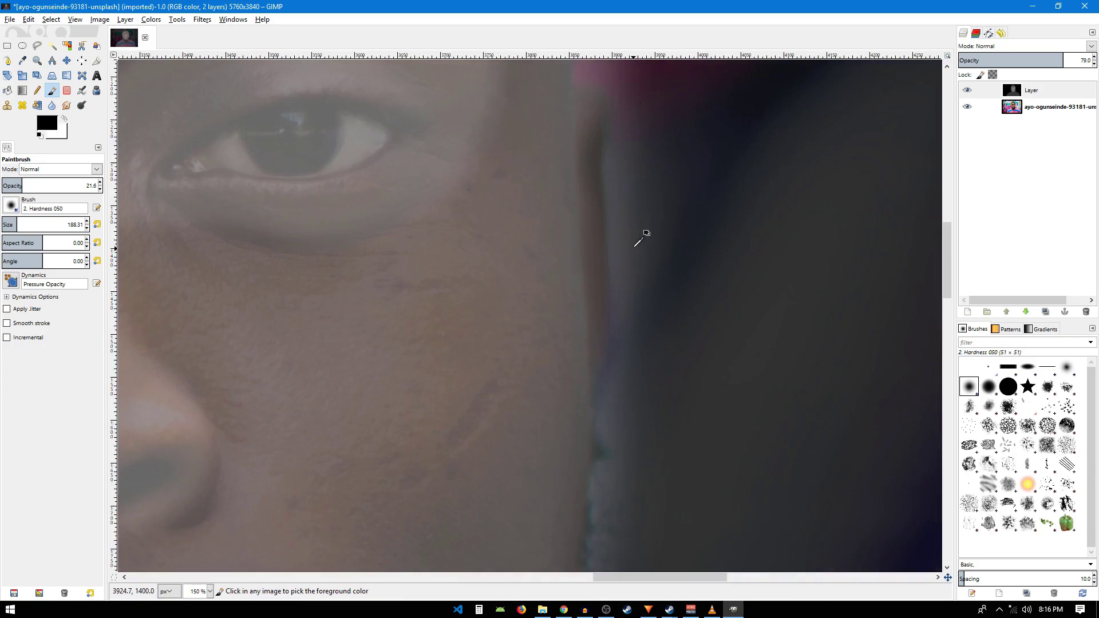
pyautogui.scroll(1, 638, 238)
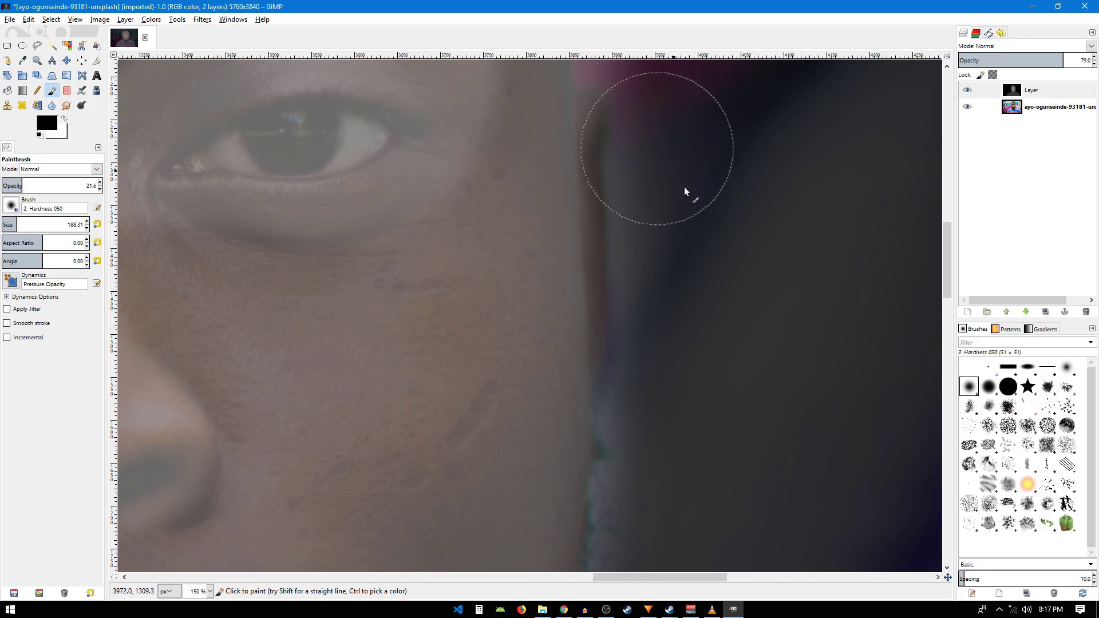
pyautogui.scroll(-4, 596, 278)
pyautogui.scroll(-2, 403, 292)
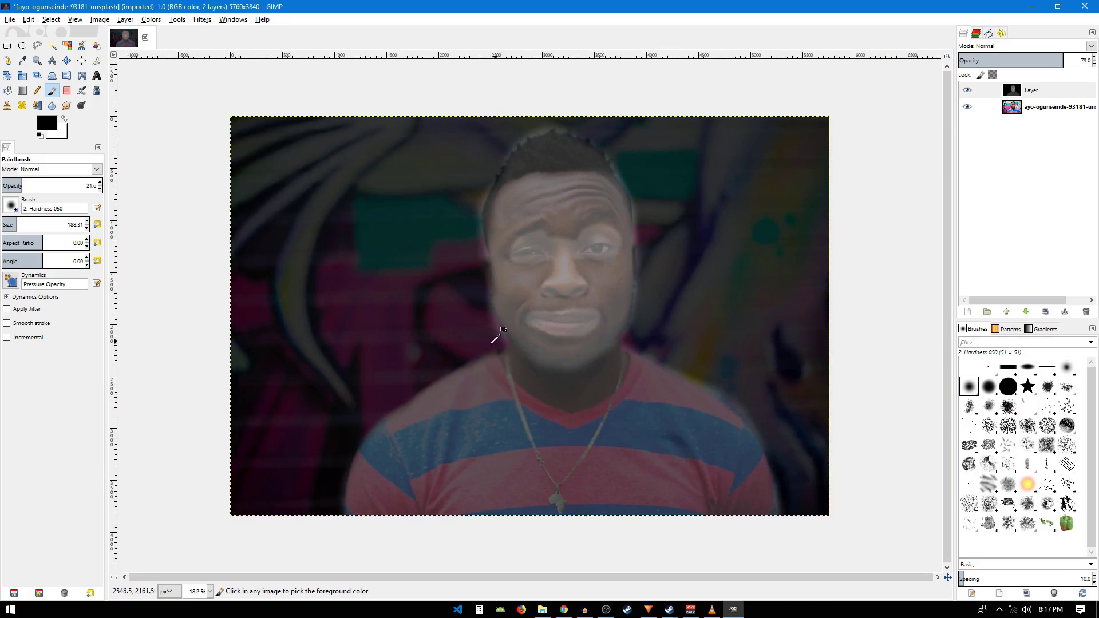
pyautogui.scroll(2, 573, 332)
pyautogui.scroll(-1, 687, 234)
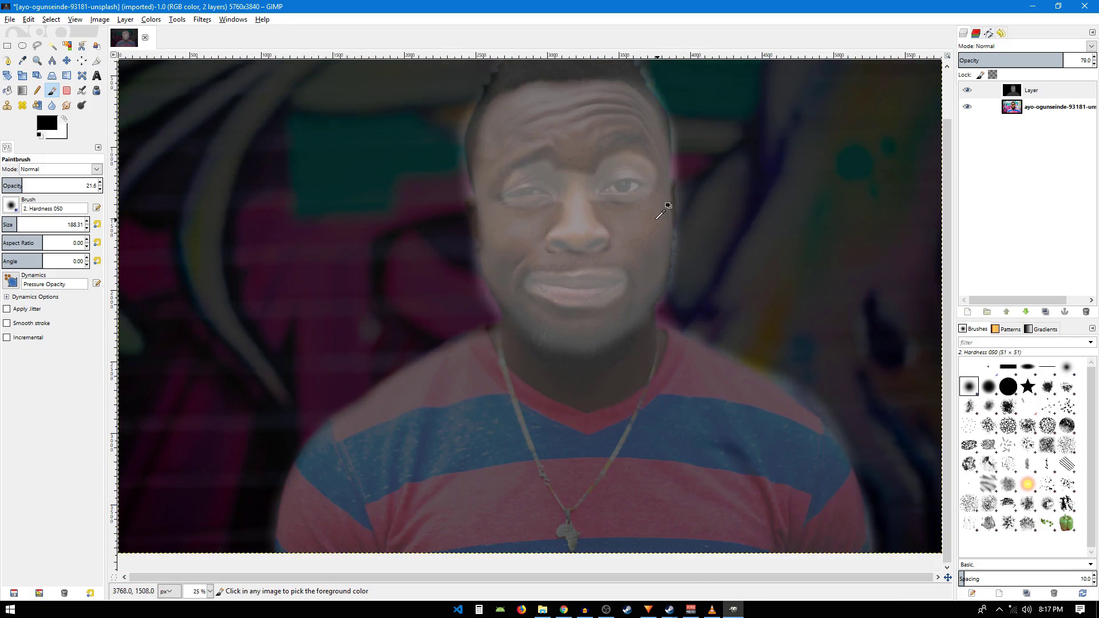
pyautogui.scroll(2, 593, 193)
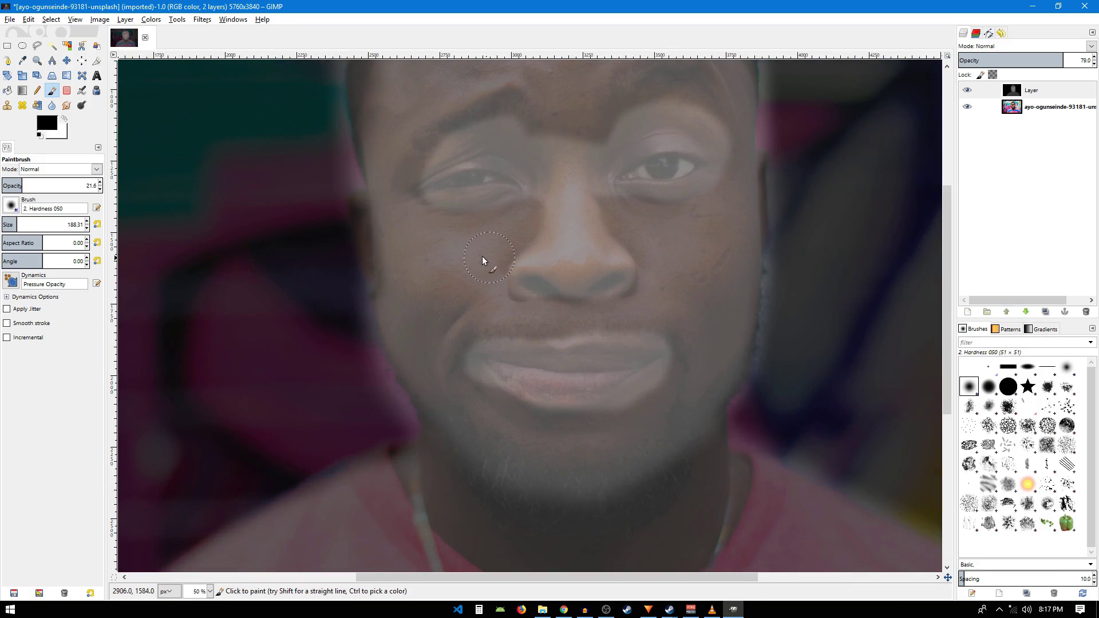
# Switch to white and paint across the nose at about 87 brush opacity
pyautogui.click(64, 119)
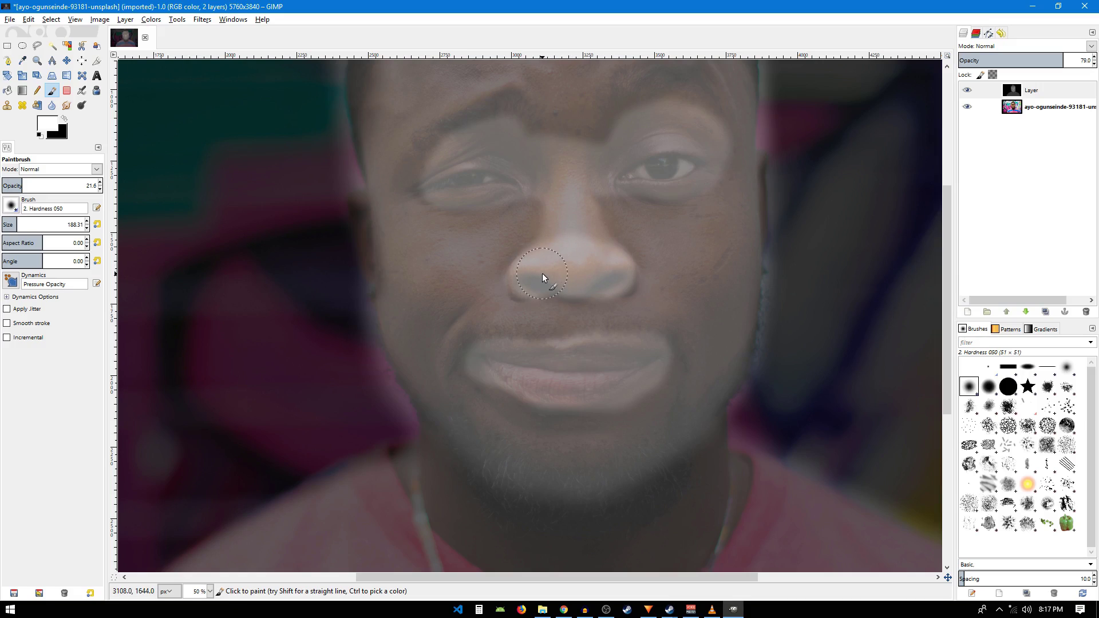
pyautogui.moveTo(23, 184); pyautogui.dragTo(109, 196)
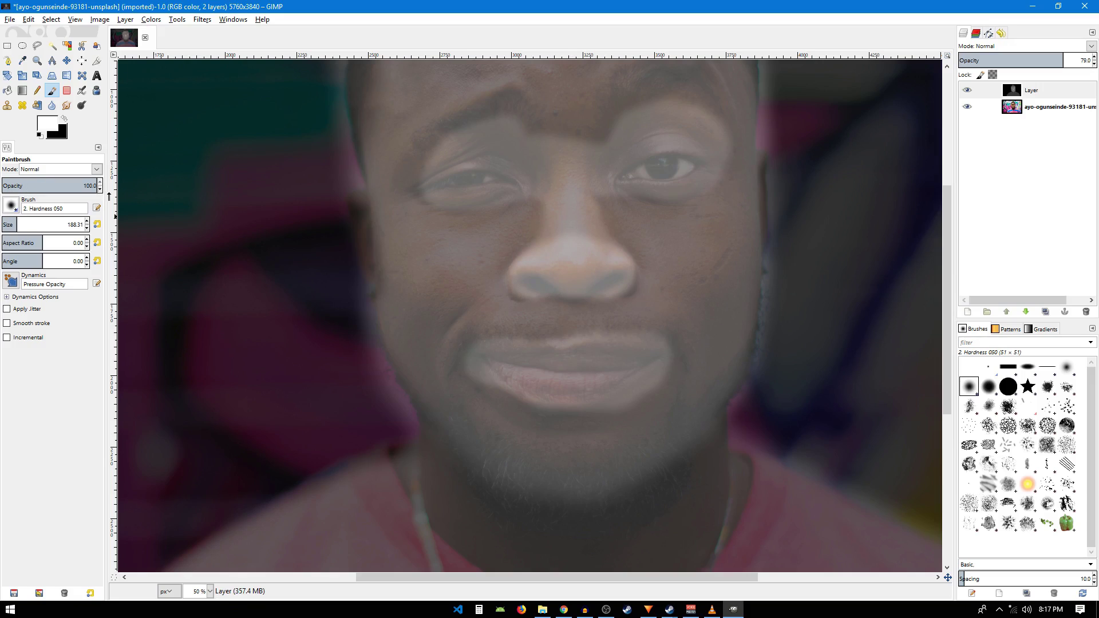
pyautogui.moveTo(571, 261); pyautogui.dragTo(539, 275)
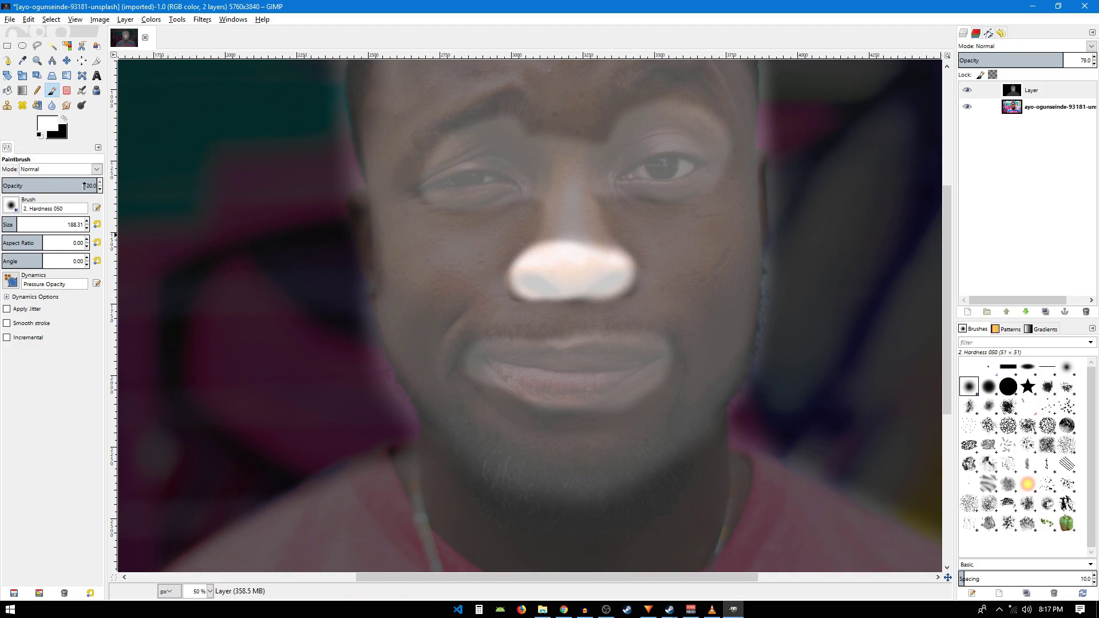
pyautogui.hotkey('ctrl', 'z')
pyautogui.moveTo(74, 186); pyautogui.dragTo(89, 186)
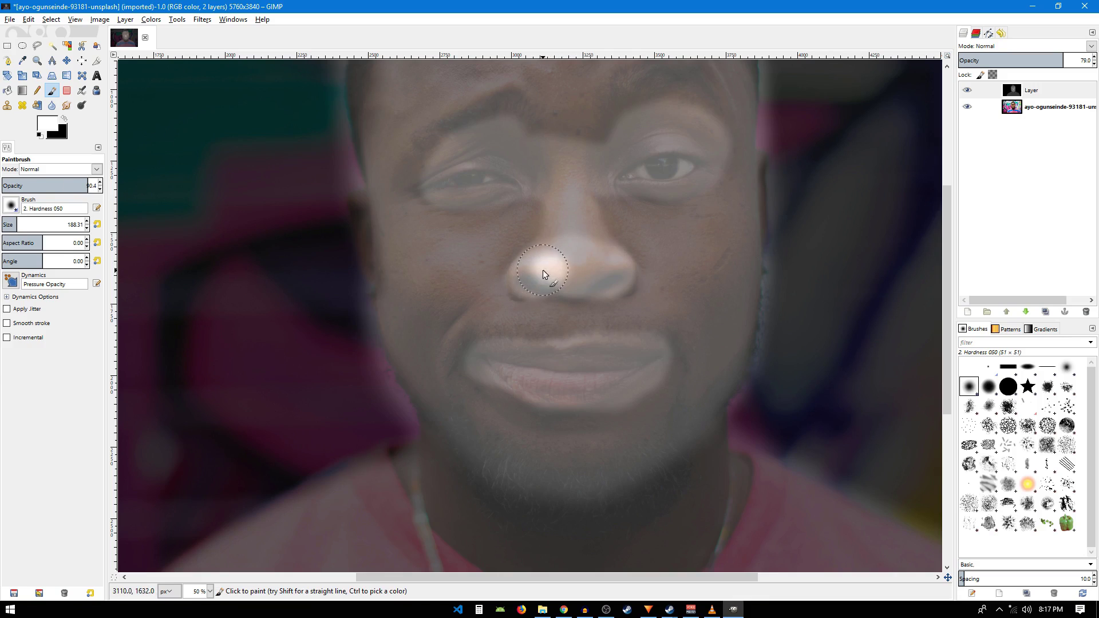
pyautogui.moveTo(556, 271); pyautogui.dragTo(608, 262)
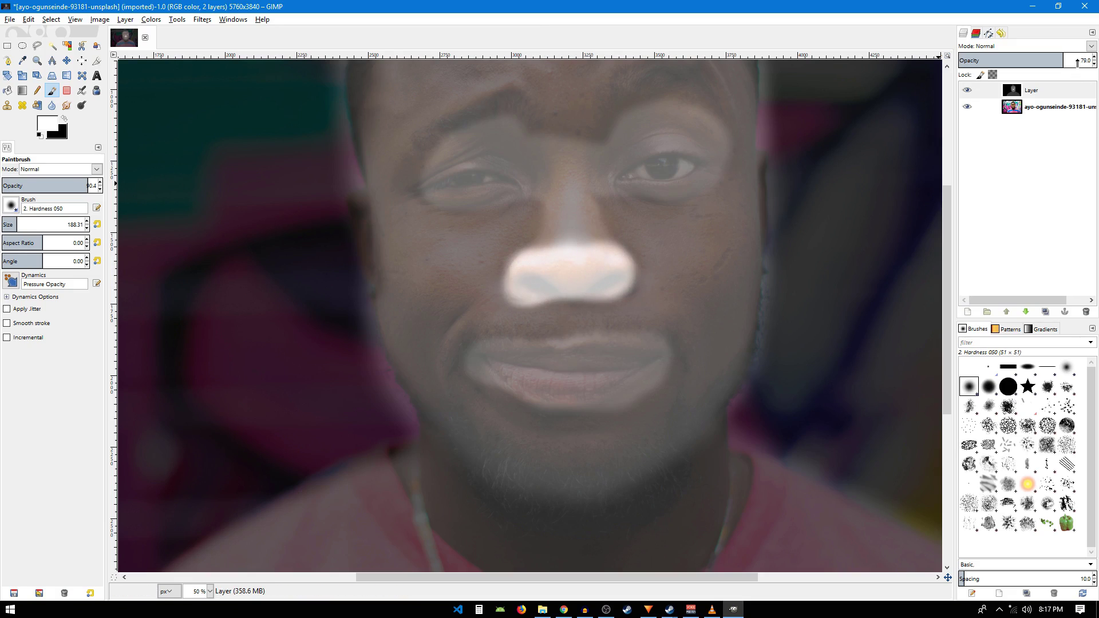
# Check the map at full layer opacity, try a 77-opacity nose-bridge stroke, then undo both
pyautogui.moveTo(1081, 60)
pyautogui.mouseDown()
pyautogui.moveTo(1095, 64)
pyautogui.moveTo(1085, 63)
pyautogui.mouseUp()
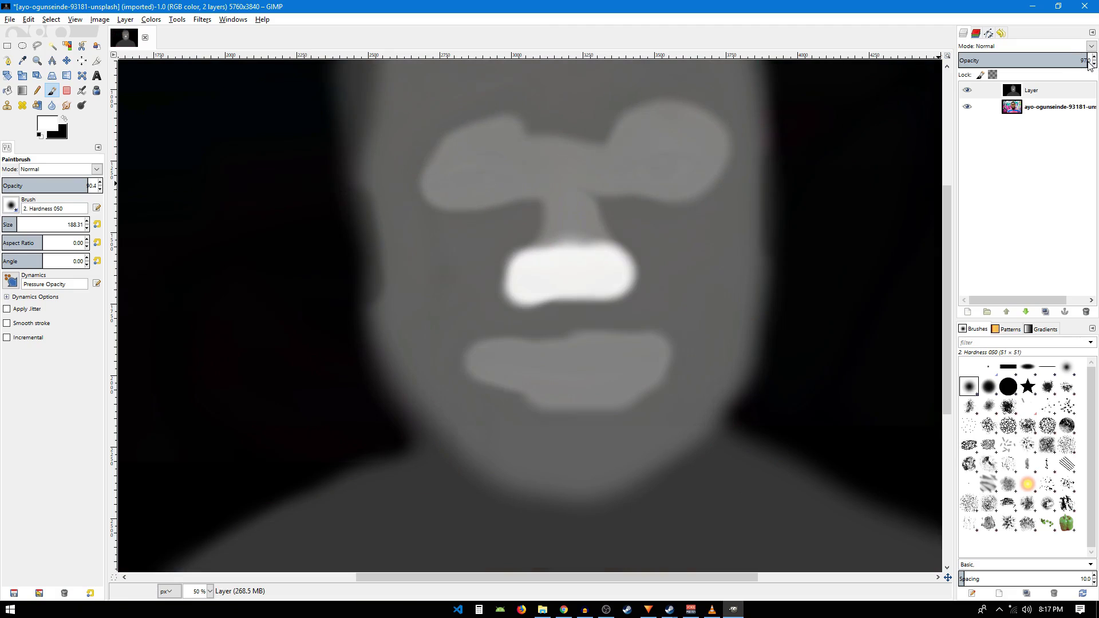
pyautogui.moveTo(87, 186); pyautogui.dragTo(74, 188)
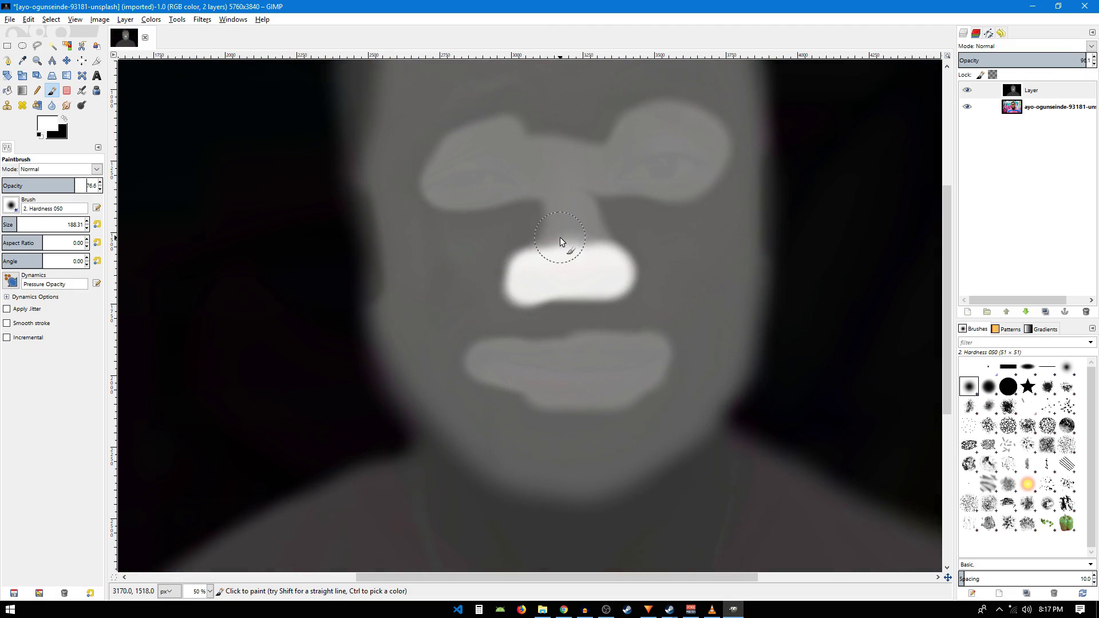
pyautogui.moveTo(560, 246); pyautogui.dragTo(582, 233)
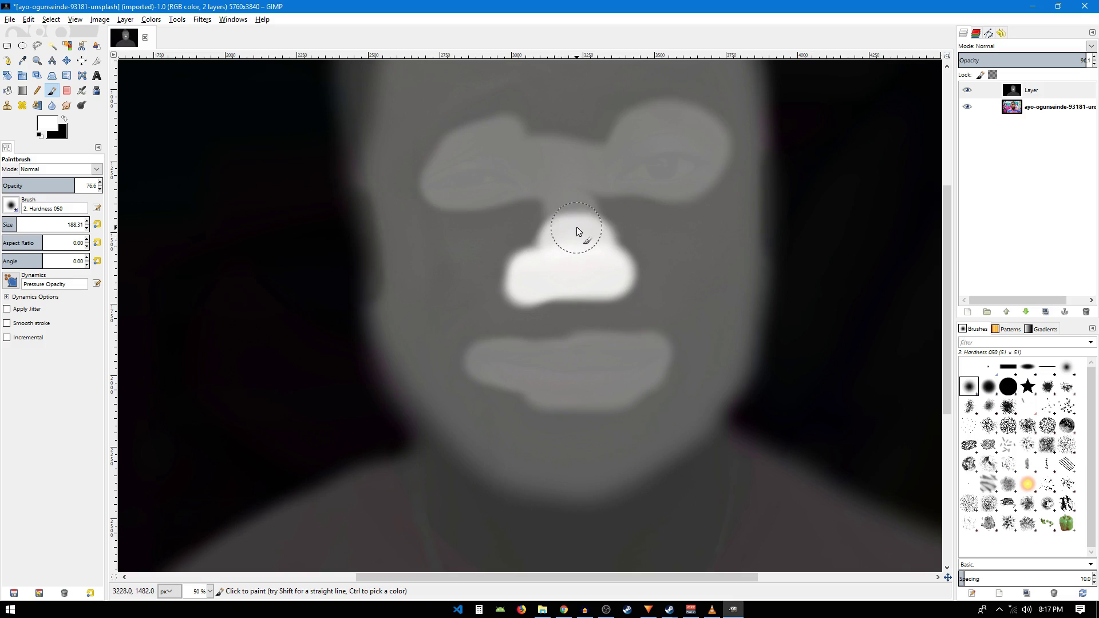
pyautogui.hotkey('ctrl', 'z')
pyautogui.hotkey('ctrl', 'z')
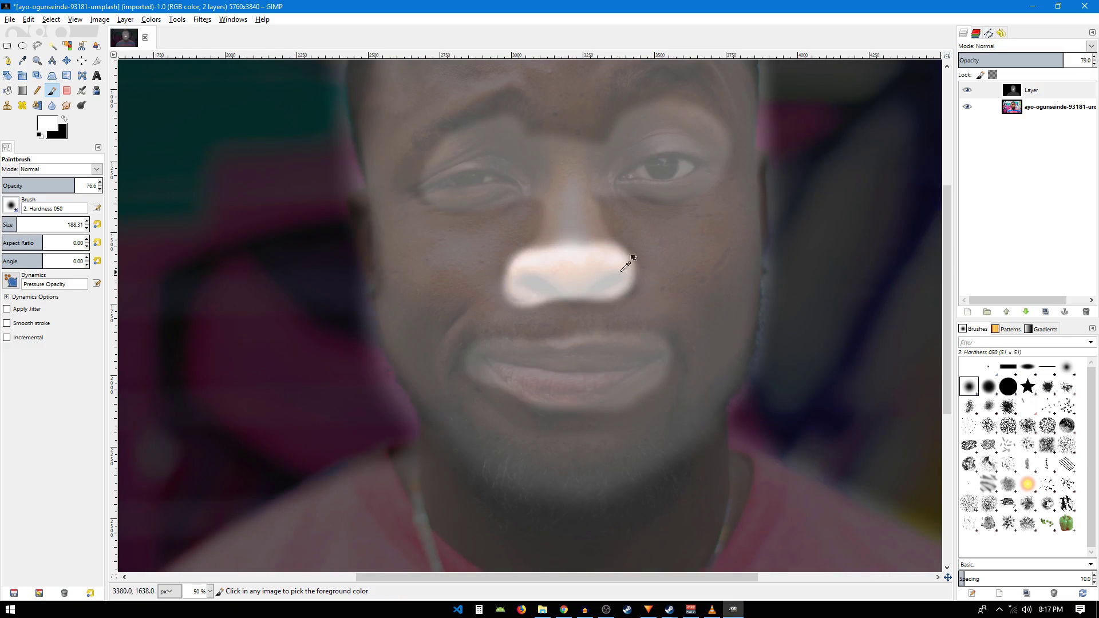
pyautogui.hotkey('ctrl', 'z')
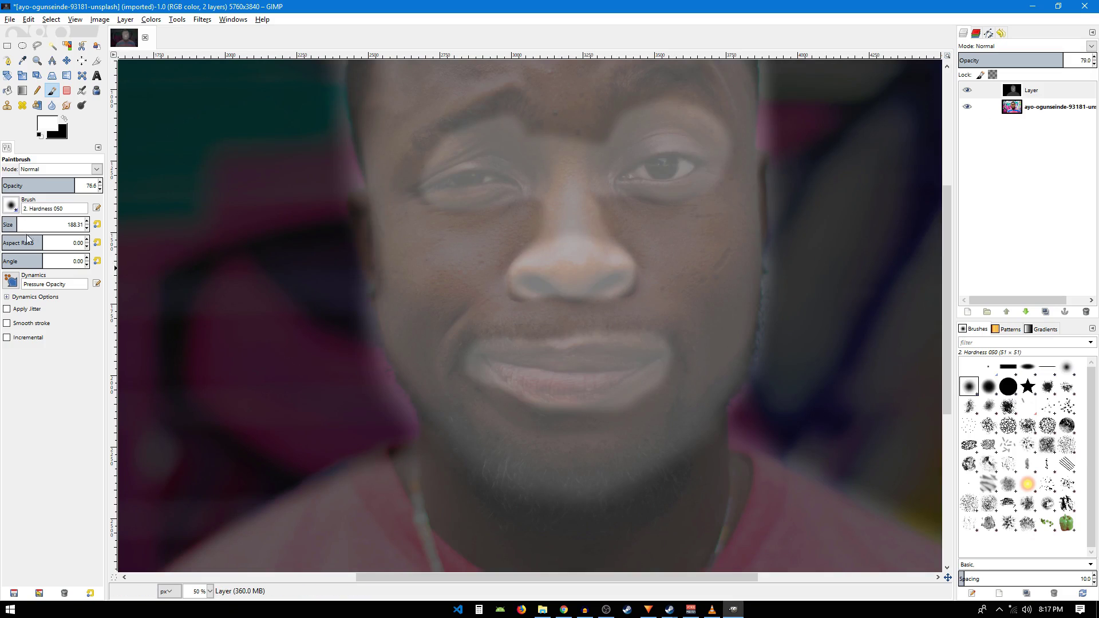
# View the map at full opacity and paint over the dark curved mark on the shoulder
pyautogui.keyDown('ctrl'); pyautogui.scroll(-3, 597, 272); pyautogui.keyUp('ctrl')
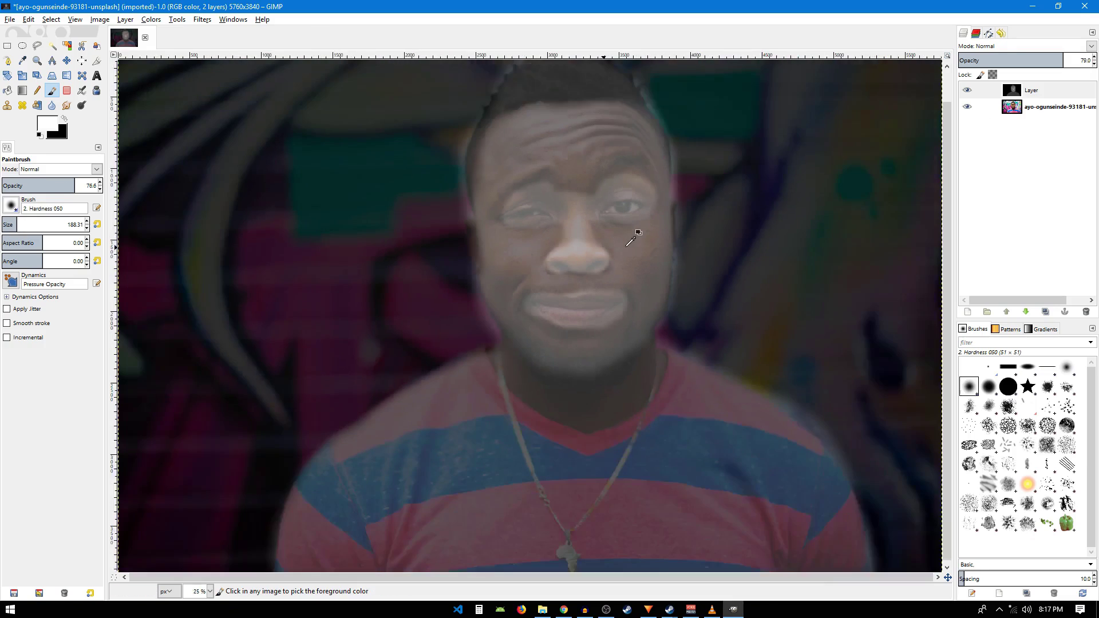
pyautogui.keyDown('ctrl'); pyautogui.scroll(1, 574, 263); pyautogui.keyUp('ctrl')
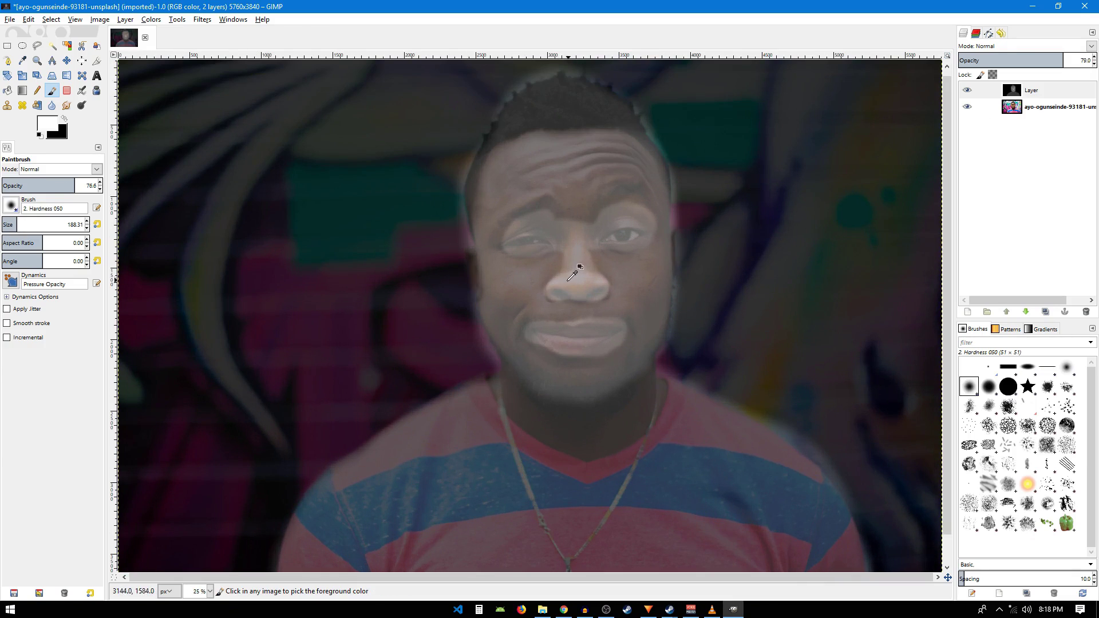
pyautogui.keyDown('ctrl'); pyautogui.scroll(-1, 592, 284); pyautogui.keyUp('ctrl')
pyautogui.keyDown('ctrl'); pyautogui.scroll(2, 589, 269); pyautogui.keyUp('ctrl')
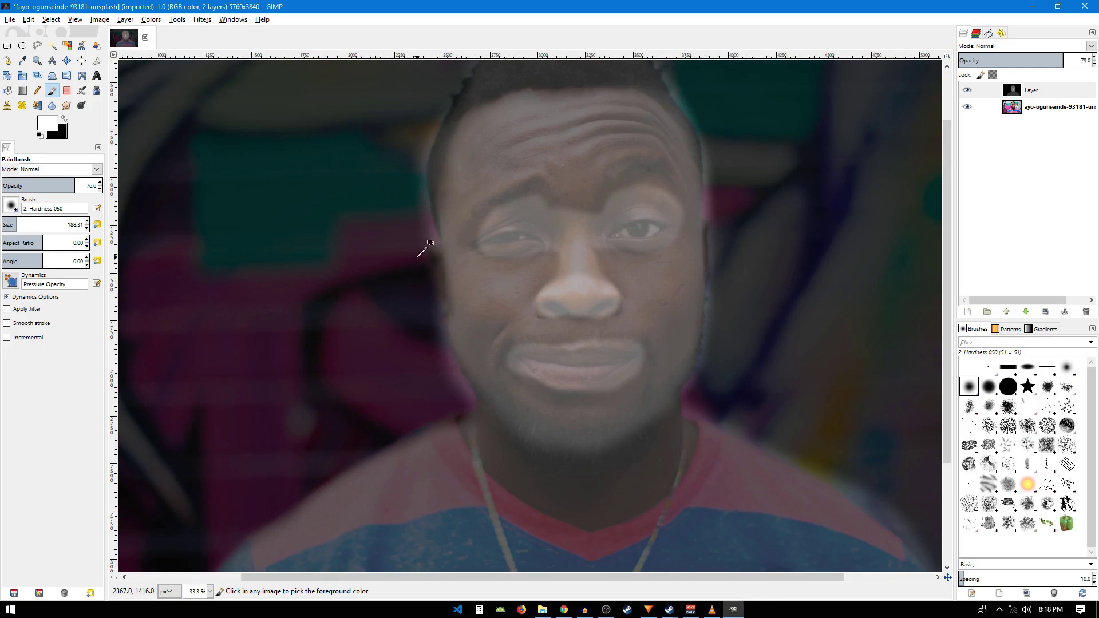
pyautogui.click(1095, 57)
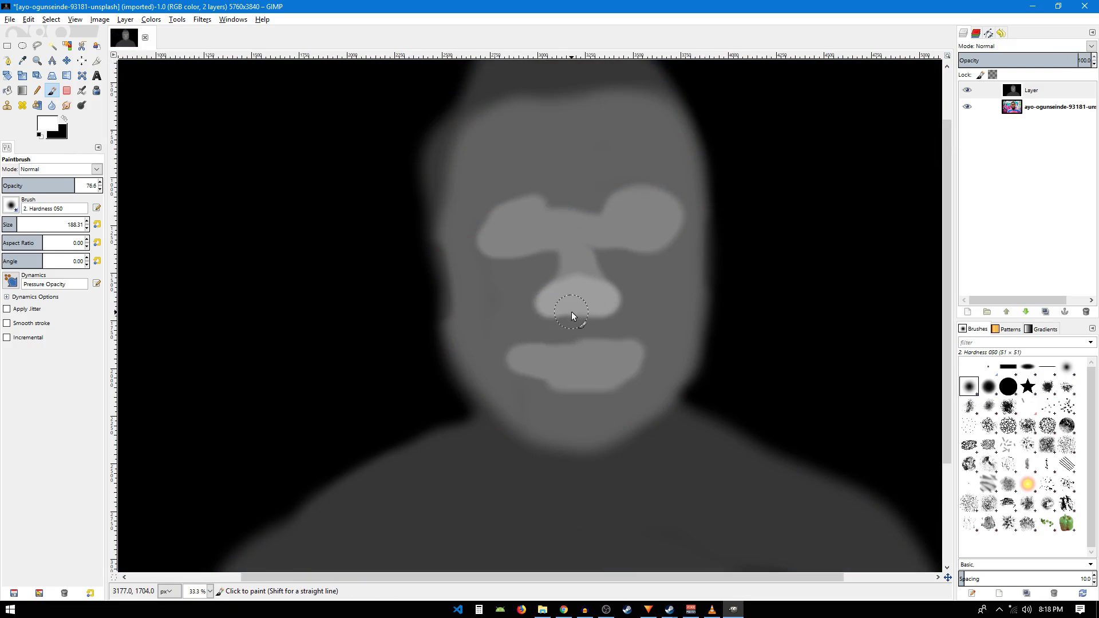
pyautogui.keyDown('ctrl'); pyautogui.scroll(-3, 571, 311); pyautogui.keyUp('ctrl')
pyautogui.scroll(2, 634, 403)
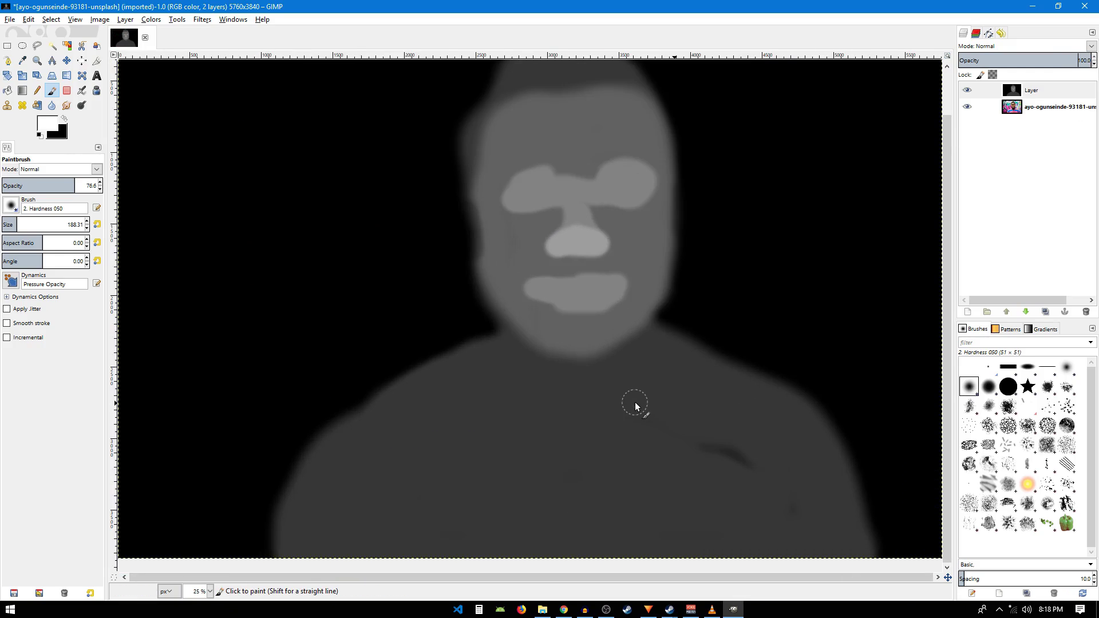
pyautogui.scroll(-1, 327, 189)
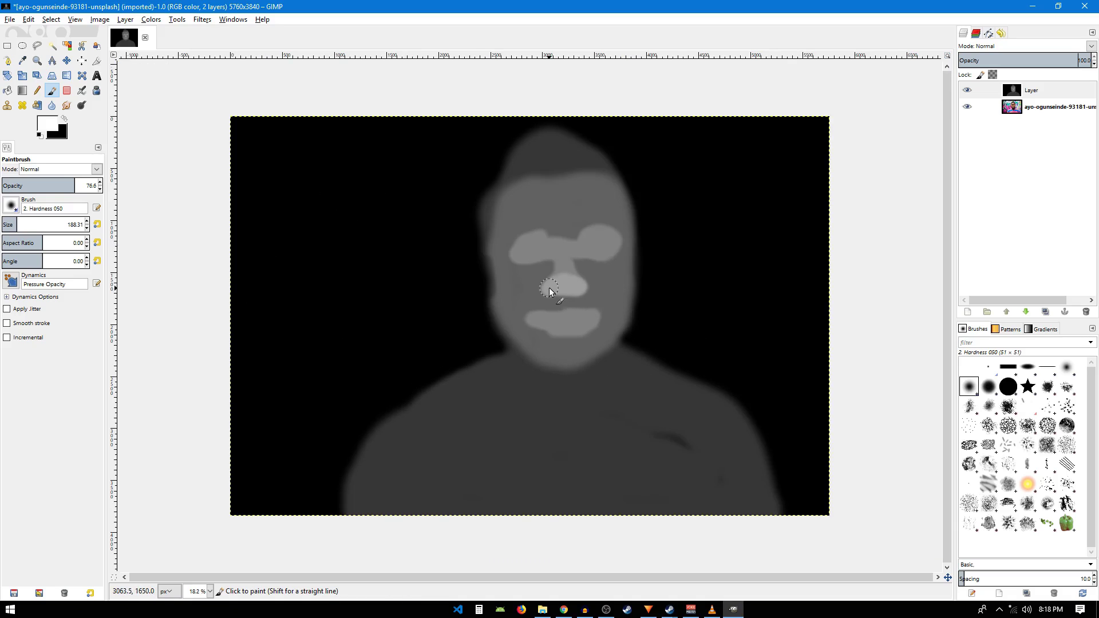
pyautogui.scroll(1, 567, 287)
pyautogui.scroll(1, 605, 296)
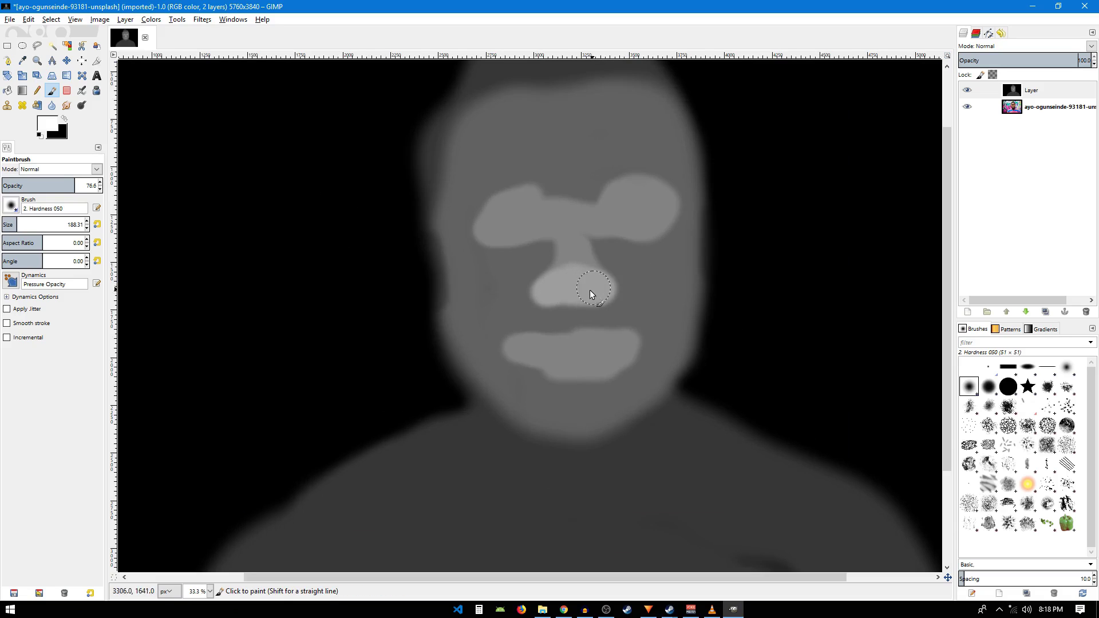
pyautogui.scroll(-2, 568, 287)
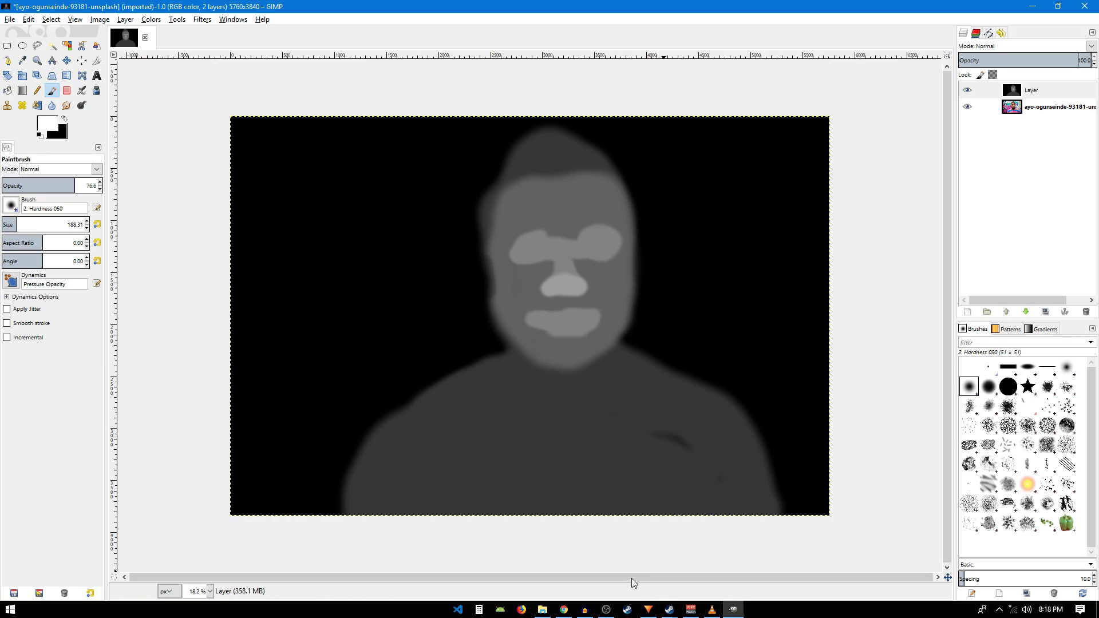
pyautogui.moveTo(652, 433)
pyautogui.mouseDown()
pyautogui.moveTo(670, 449)
pyautogui.moveTo(676, 441)
pyautogui.mouseUp()
# Export the grayscale map from GIMP to the Desktop as 1.jpg, accepting the JPEG settings
pyautogui.click(10, 19)
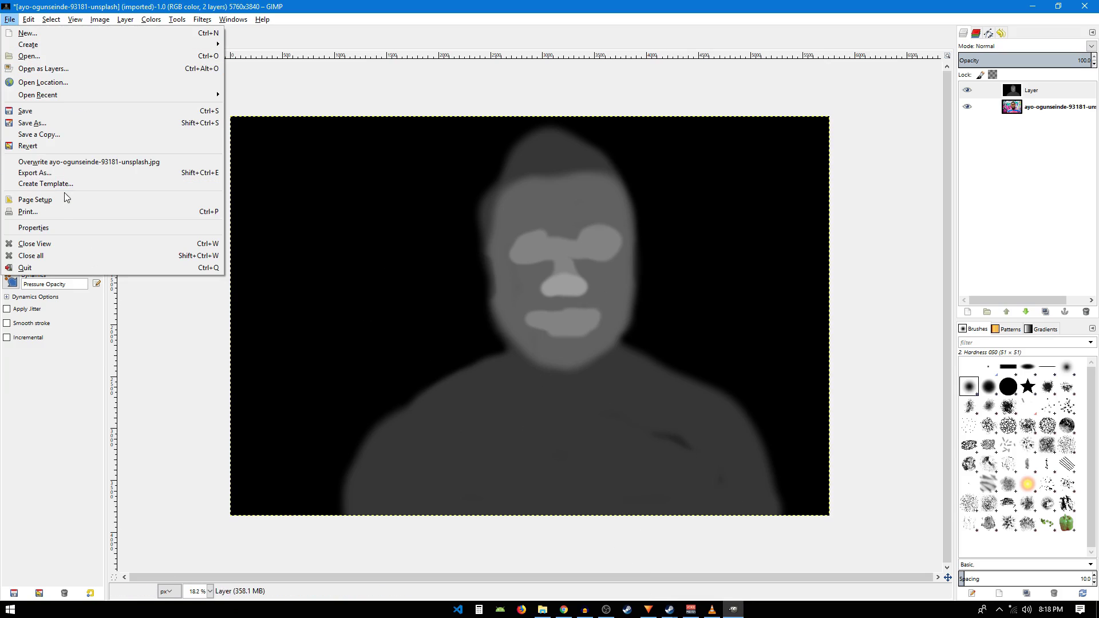
pyautogui.click(40, 173)
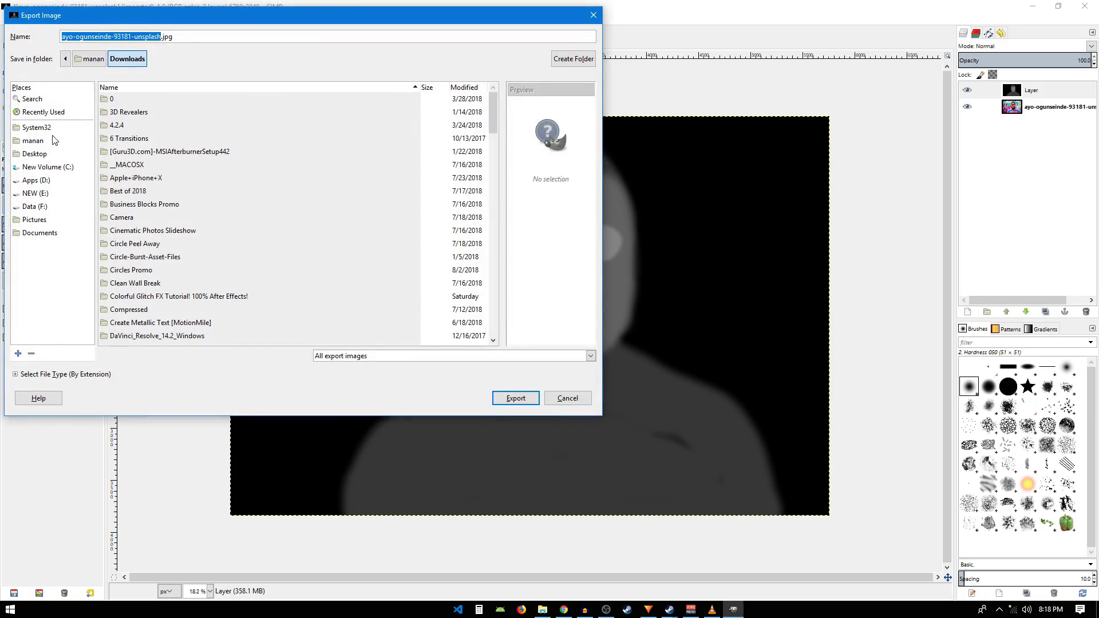
pyautogui.click(41, 155)
pyautogui.doubleClick(134, 37)
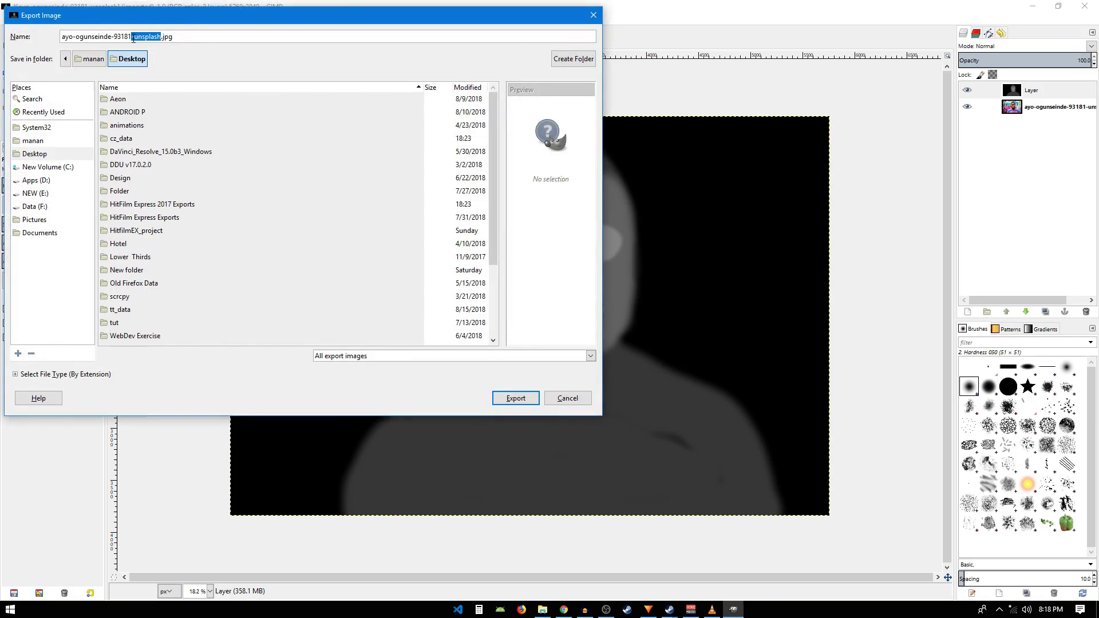
pyautogui.click(159, 36)
pyautogui.moveTo(161, 36); pyautogui.dragTo(61, 37)
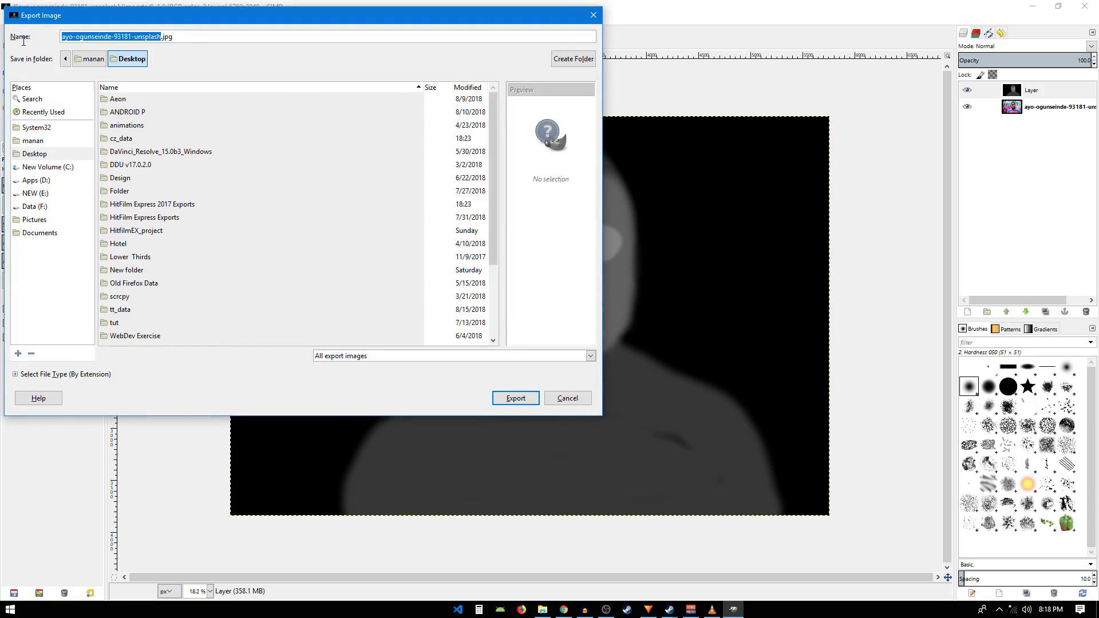
pyautogui.write('1')
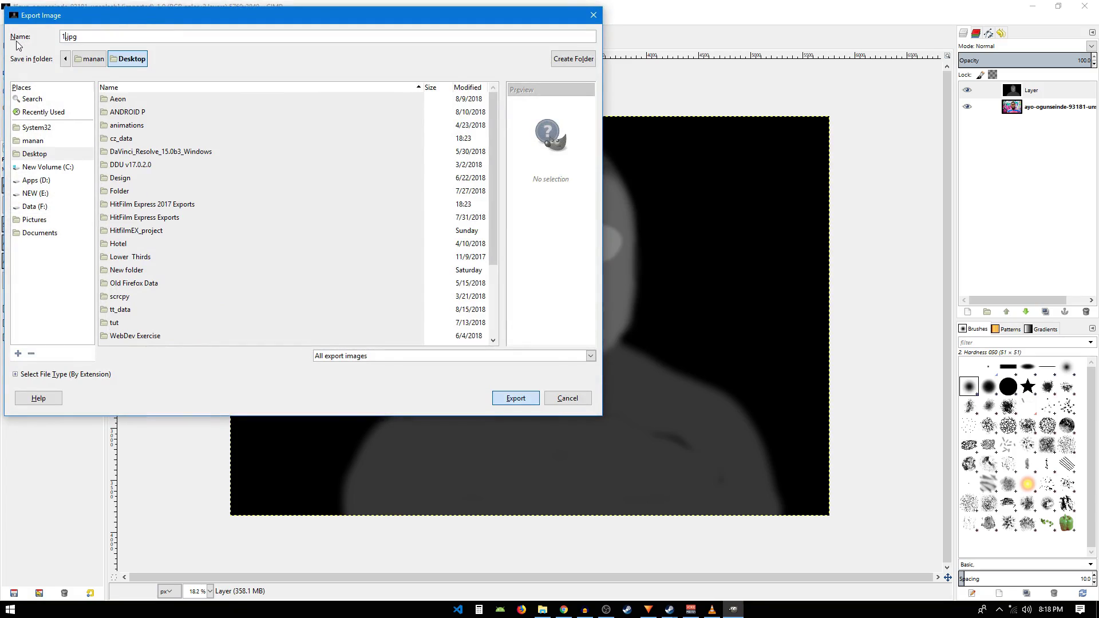
pyautogui.click(515, 398)
pyautogui.click(549, 377)
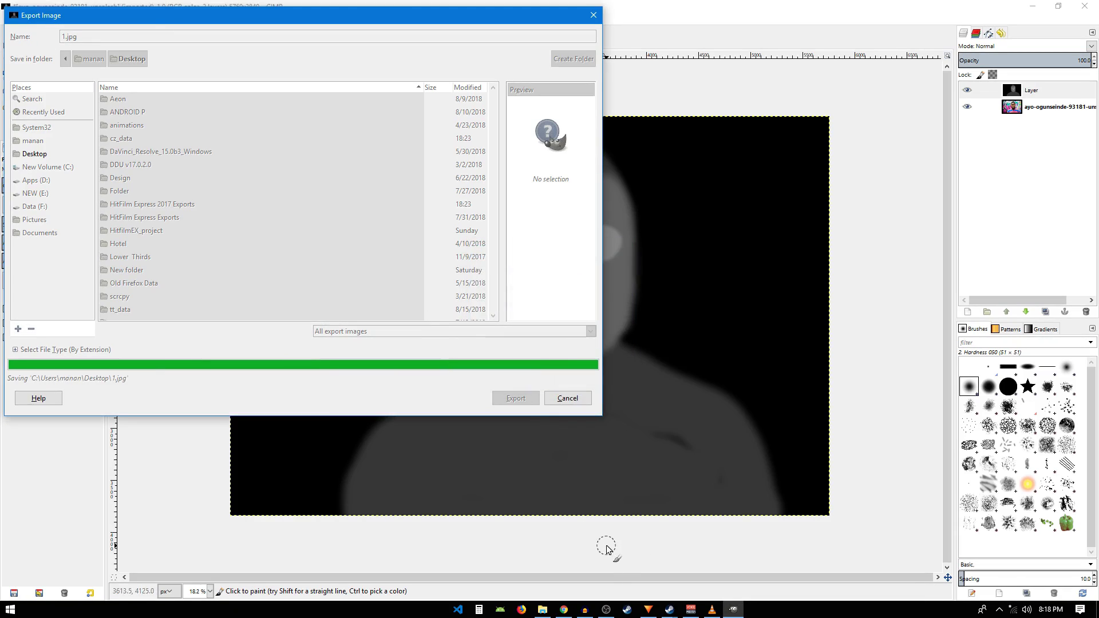
# In HitFilm Express, delete all four old media items from the project
pyautogui.click(648, 609)
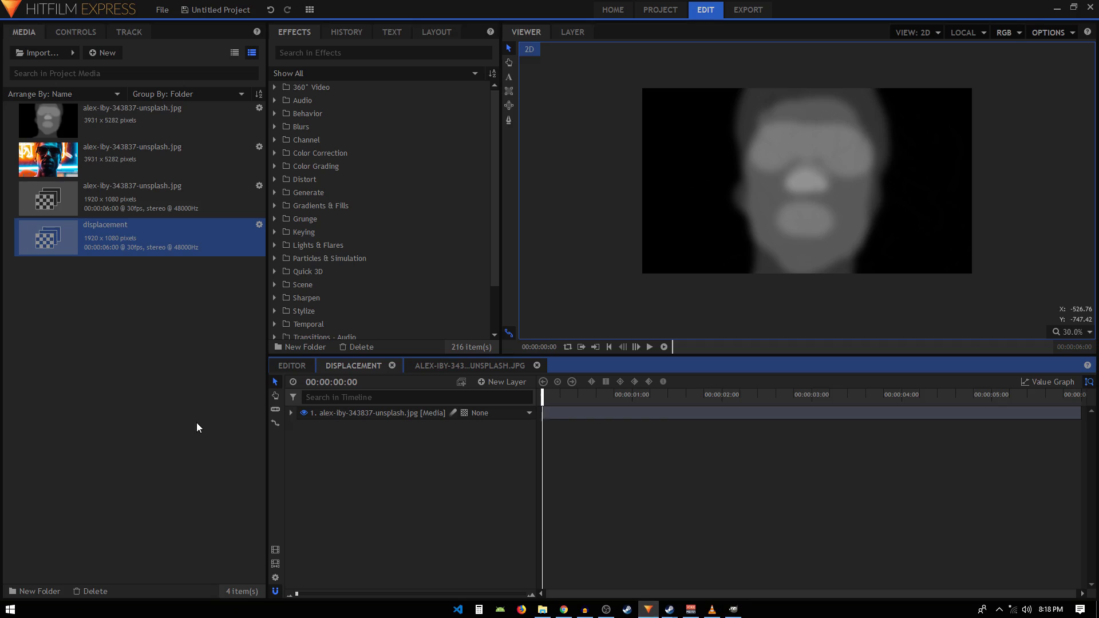
pyautogui.moveTo(73, 283); pyautogui.dragTo(115, 115)
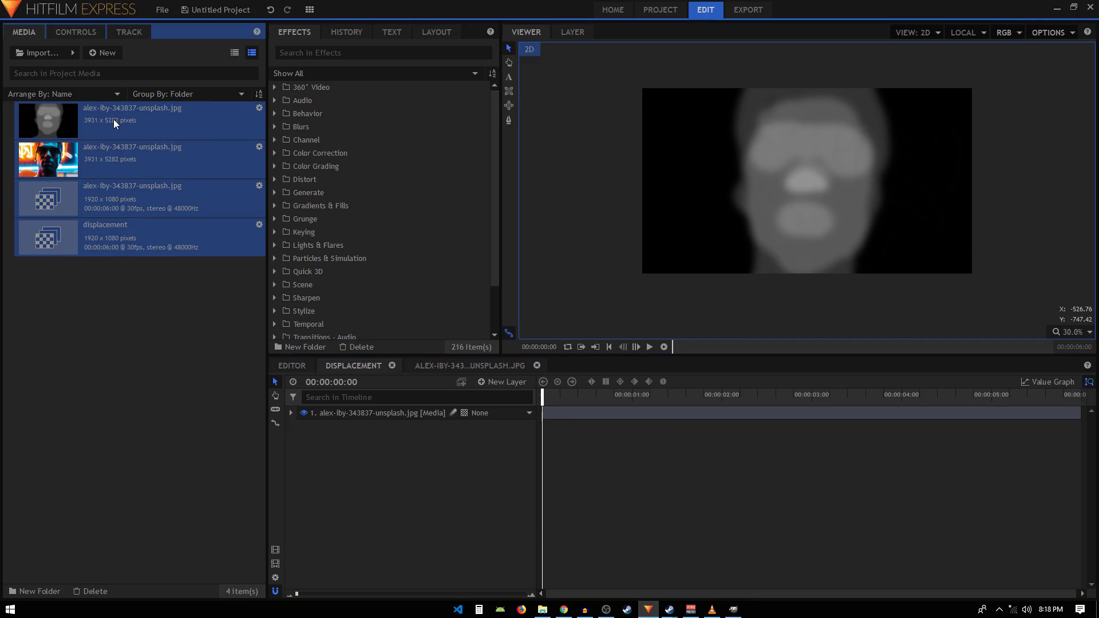
pyautogui.press('Delete')
pyautogui.click(599, 315)
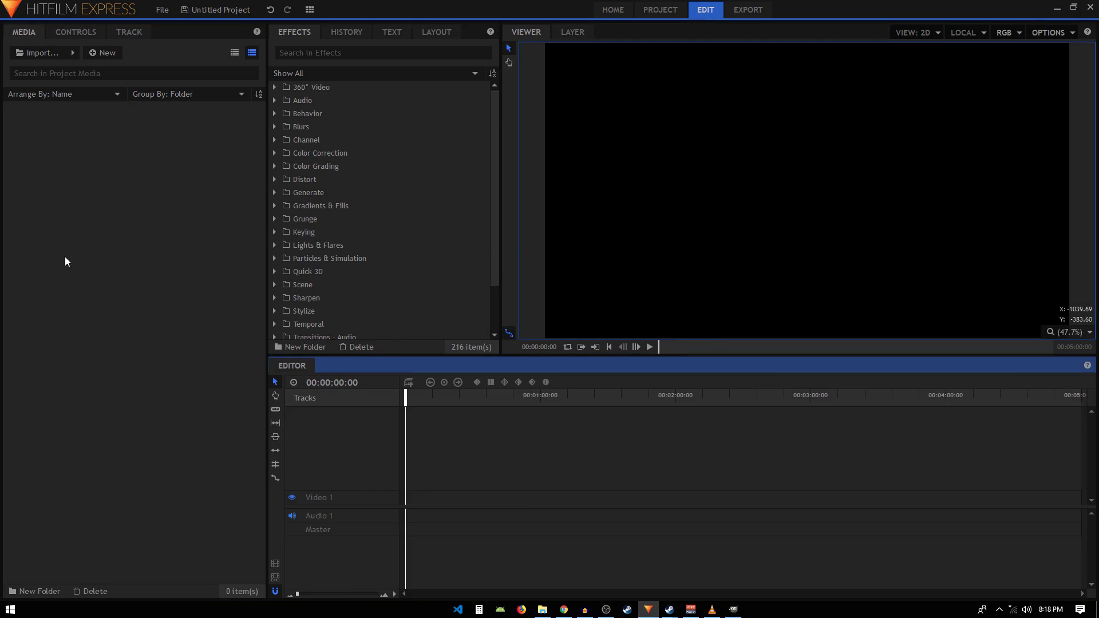
# Import 1.jpg from the Desktop and the ayo-ogunseinde-93181-unsplash.jpg portrait photo
pyautogui.click(34, 52)
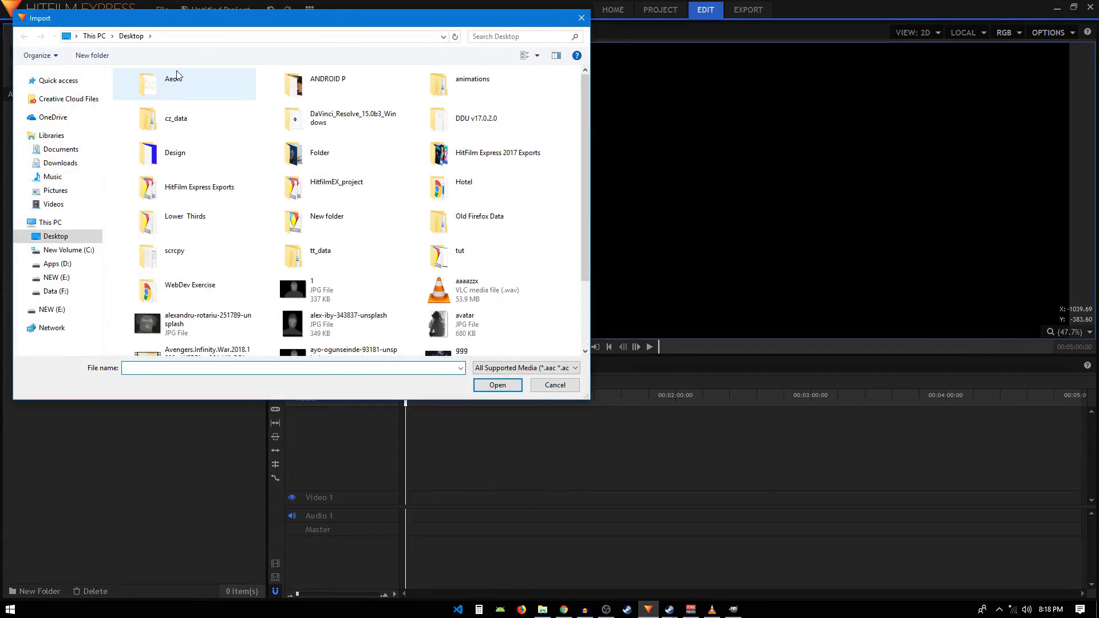
pyautogui.doubleClick(318, 289)
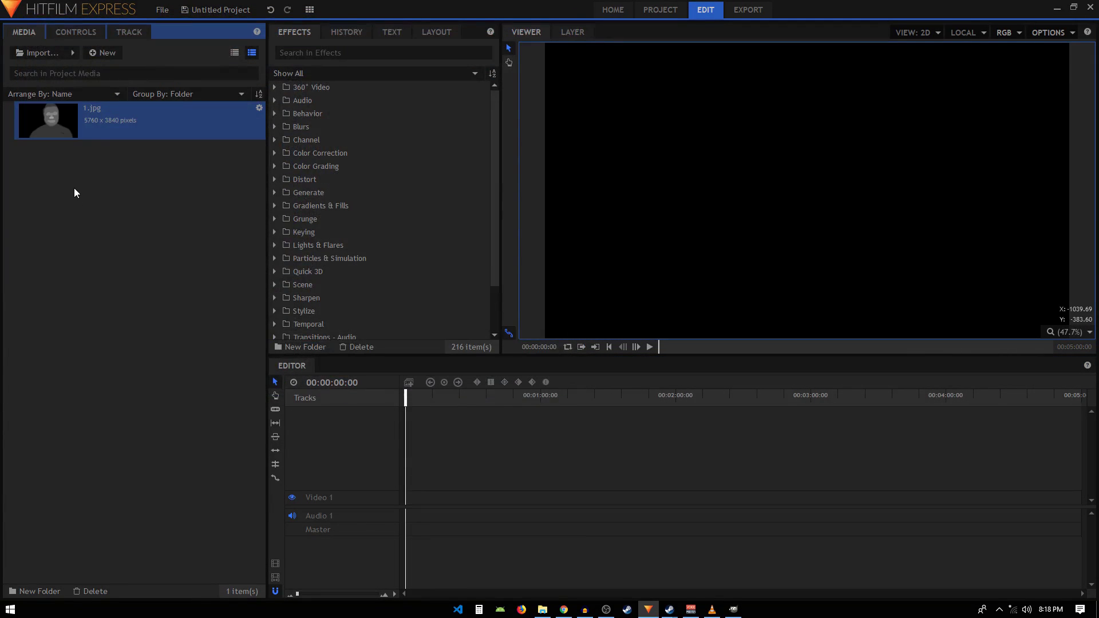
pyautogui.click(25, 52)
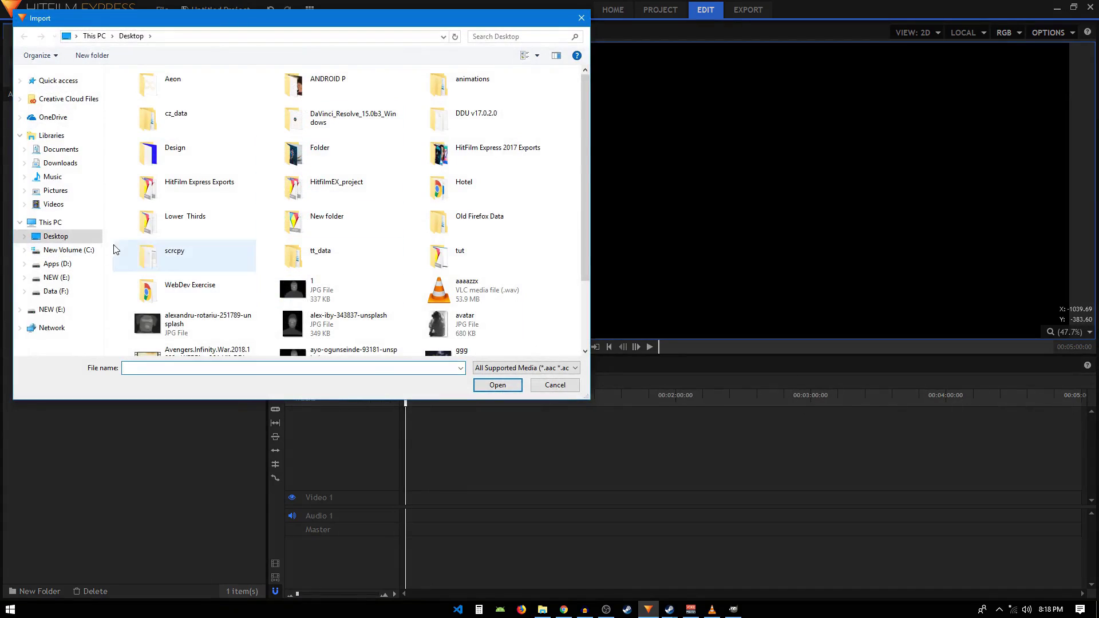
pyautogui.click(58, 80)
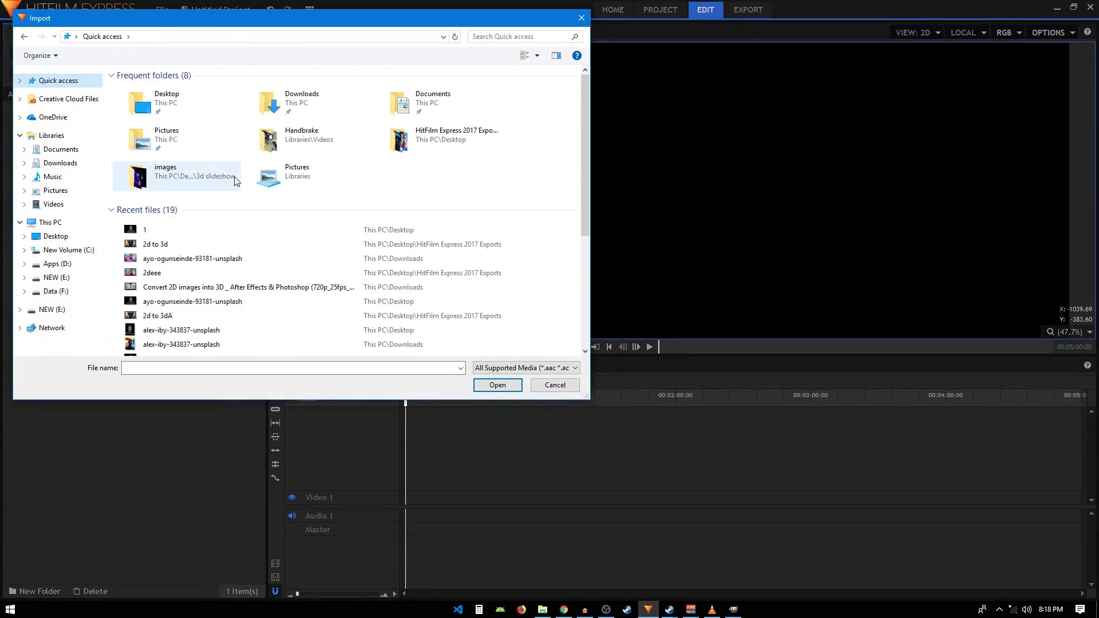
pyautogui.doubleClick(157, 263)
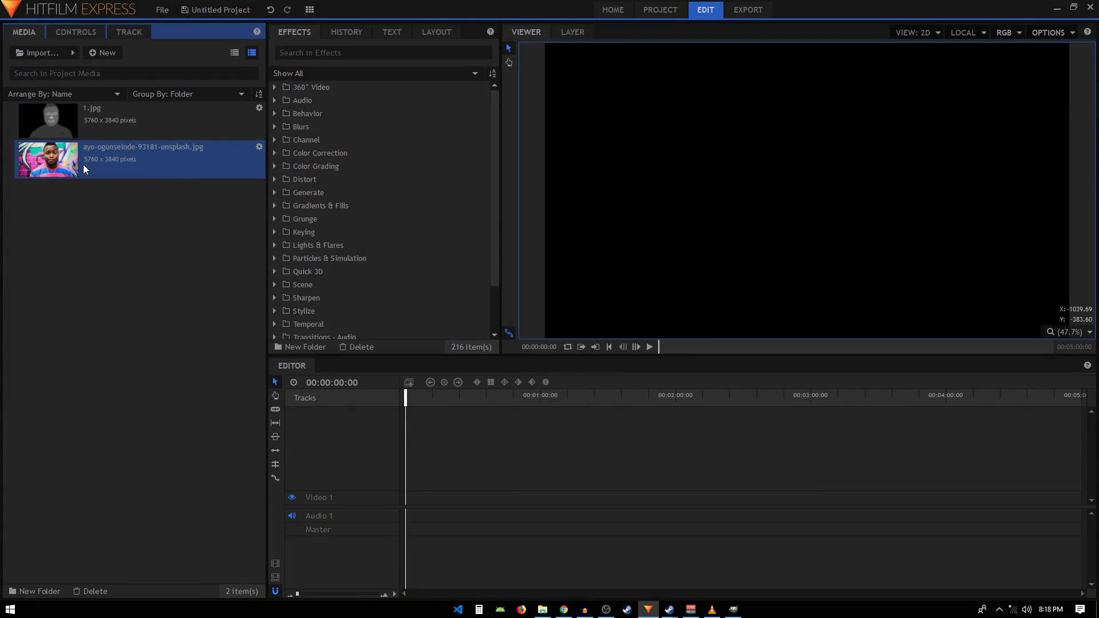
# Make a composite shot from 1.jpg matched to the 1080p Full HD, 30 fps timeline
pyautogui.click(80, 129)
pyautogui.rightClick(87, 115)
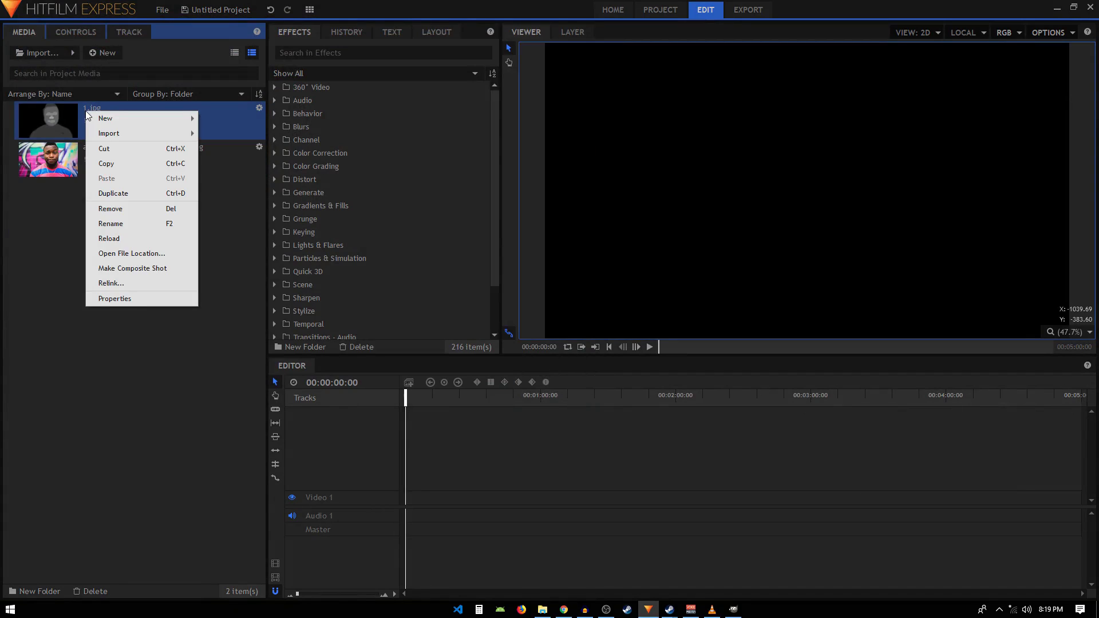
pyautogui.click(121, 268)
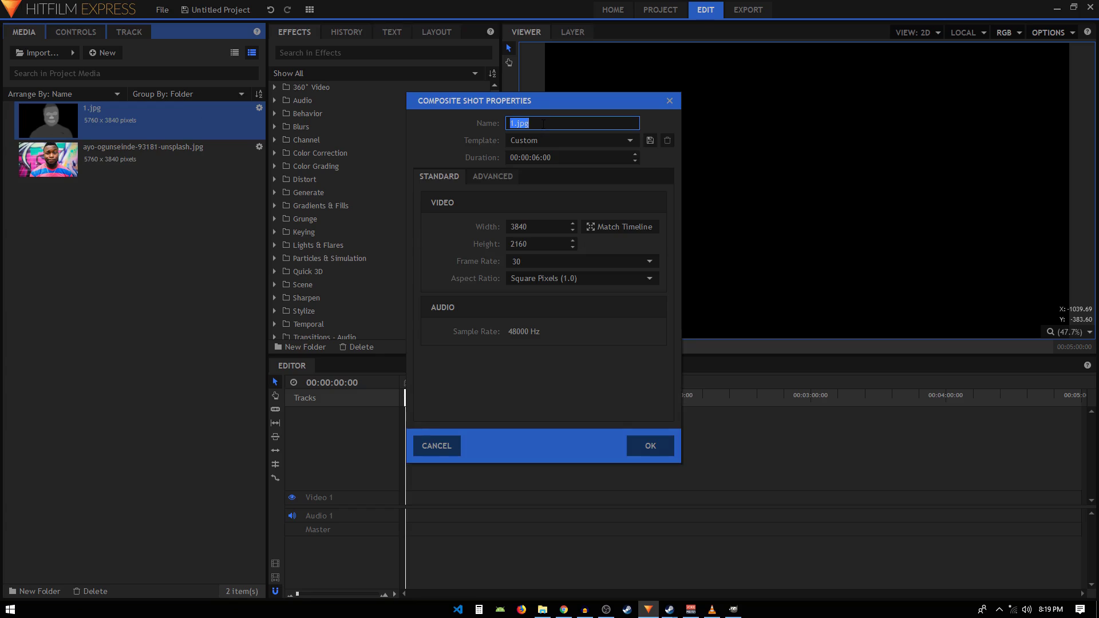
pyautogui.write('displacement')
pyautogui.click(616, 227)
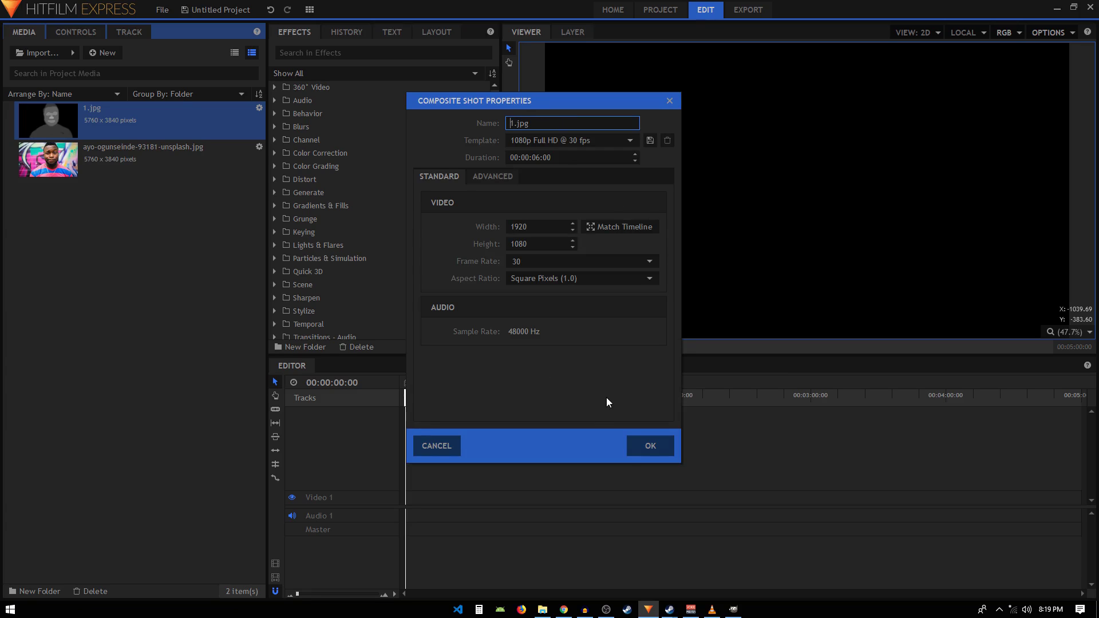
pyautogui.click(640, 447)
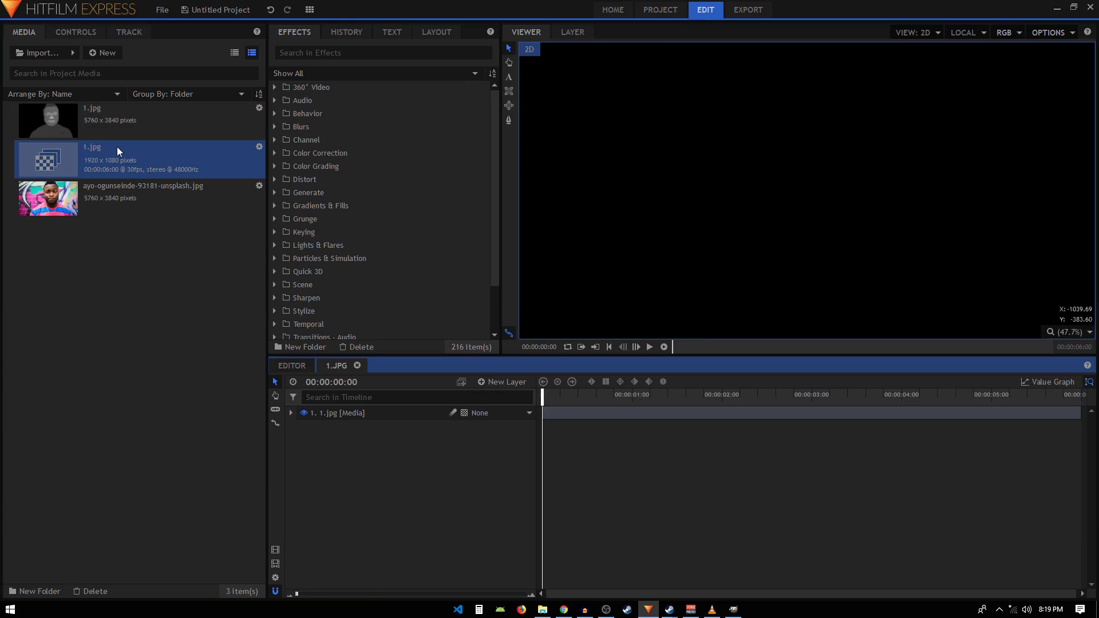
pyautogui.rightClick(116, 194)
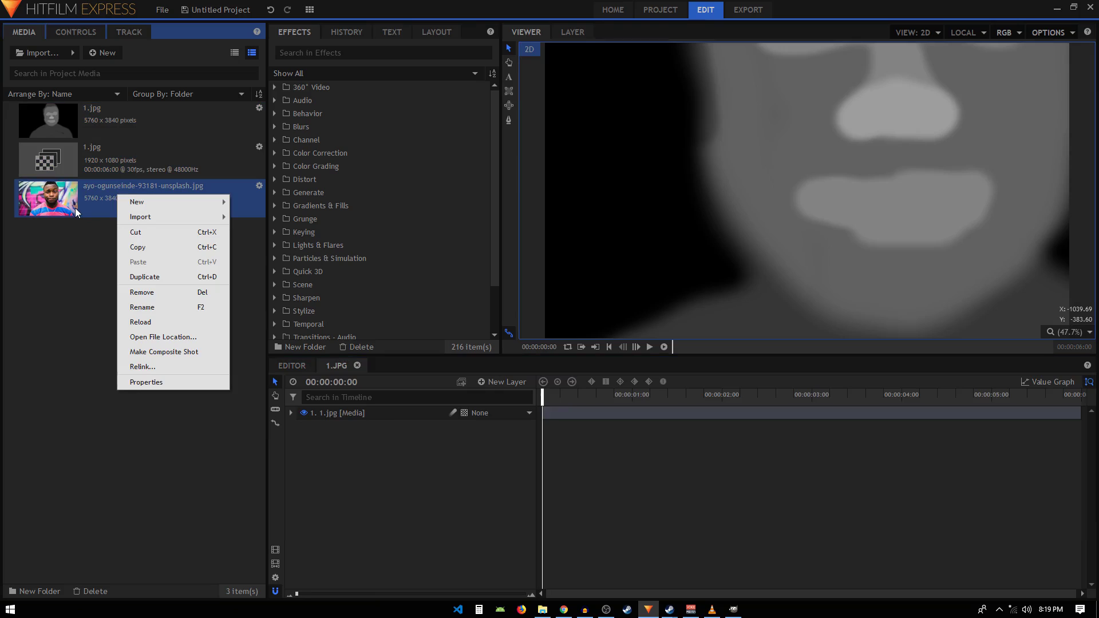
# Rename the 1.jpg composite shot to displacement
pyautogui.click(114, 172)
pyautogui.click(258, 147)
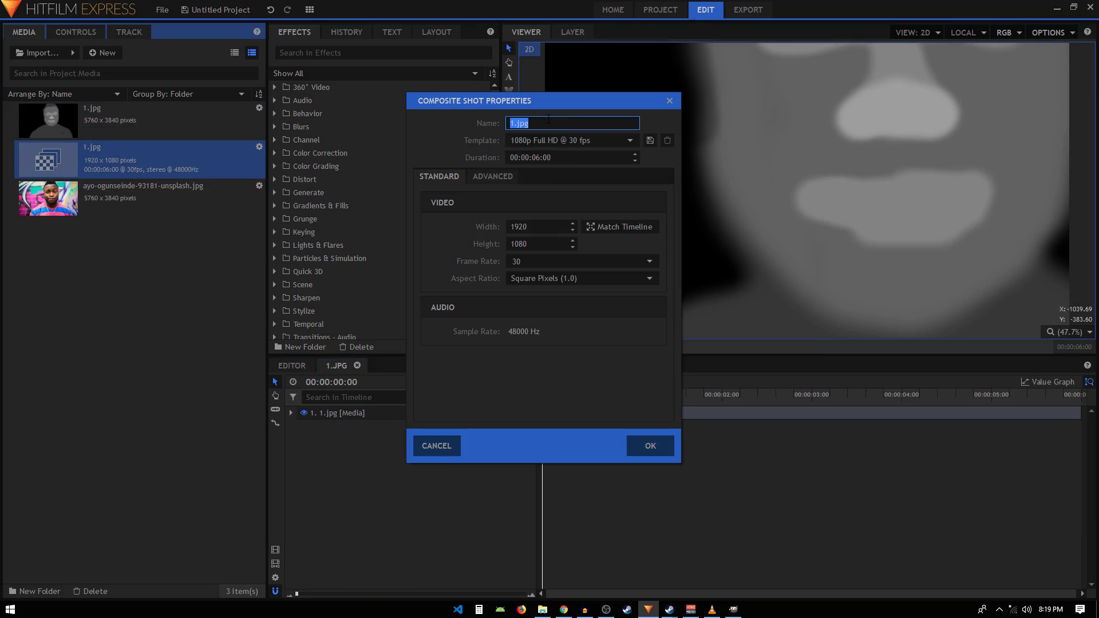
pyautogui.write('displacement')
pyautogui.press('Return')
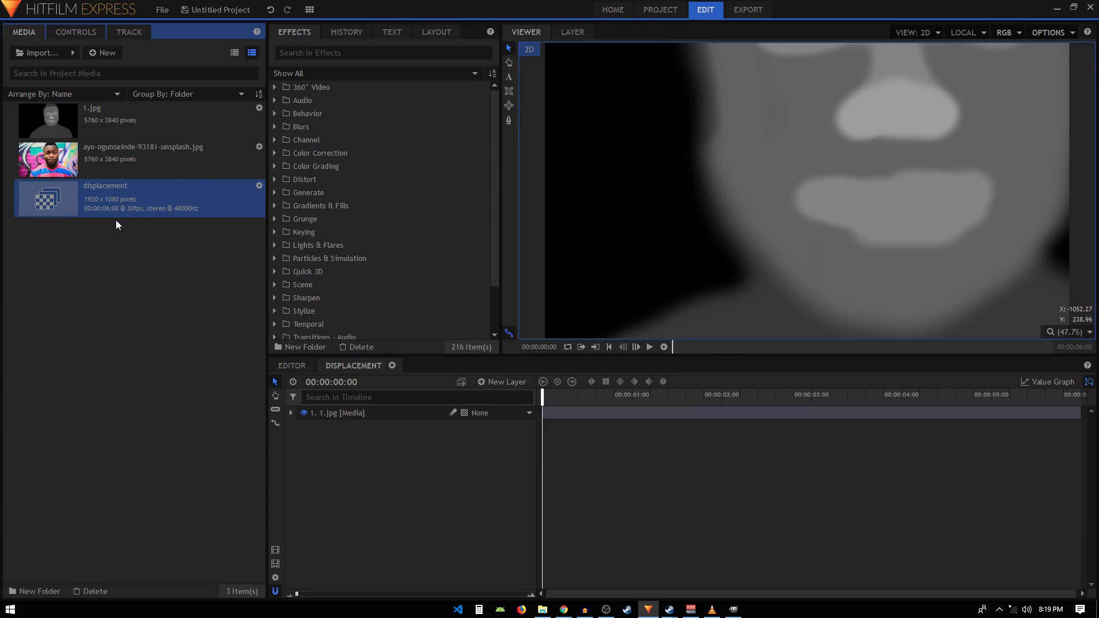
# Make a 1920x1080, 30 fps composite shot from the ayo-ogunseinde portrait photo
pyautogui.click(141, 159)
pyautogui.rightClick(120, 159)
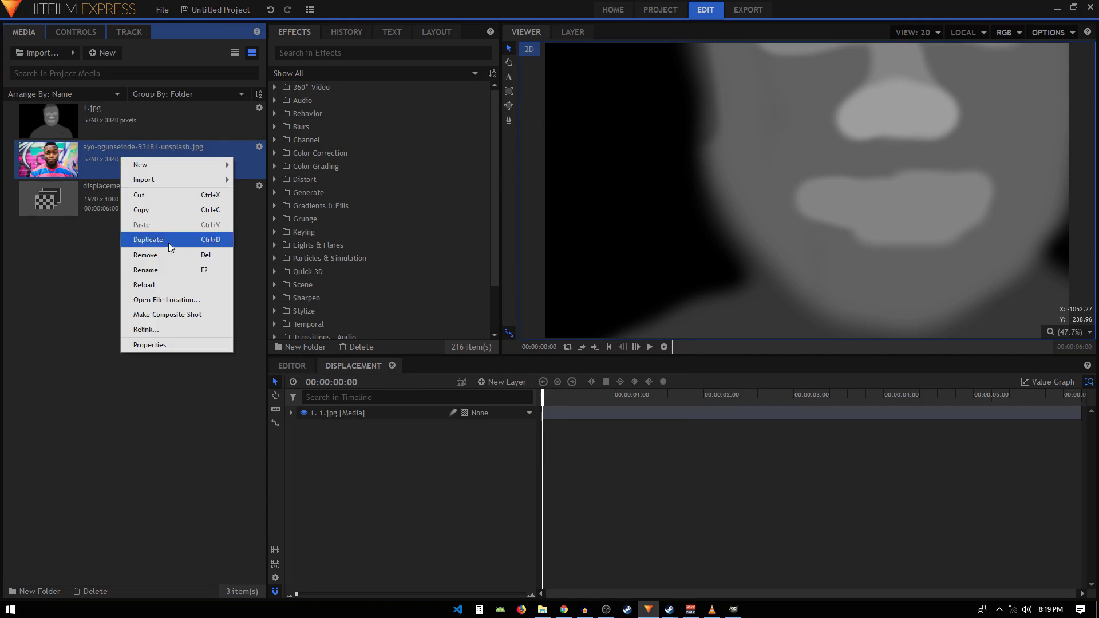
pyautogui.click(166, 315)
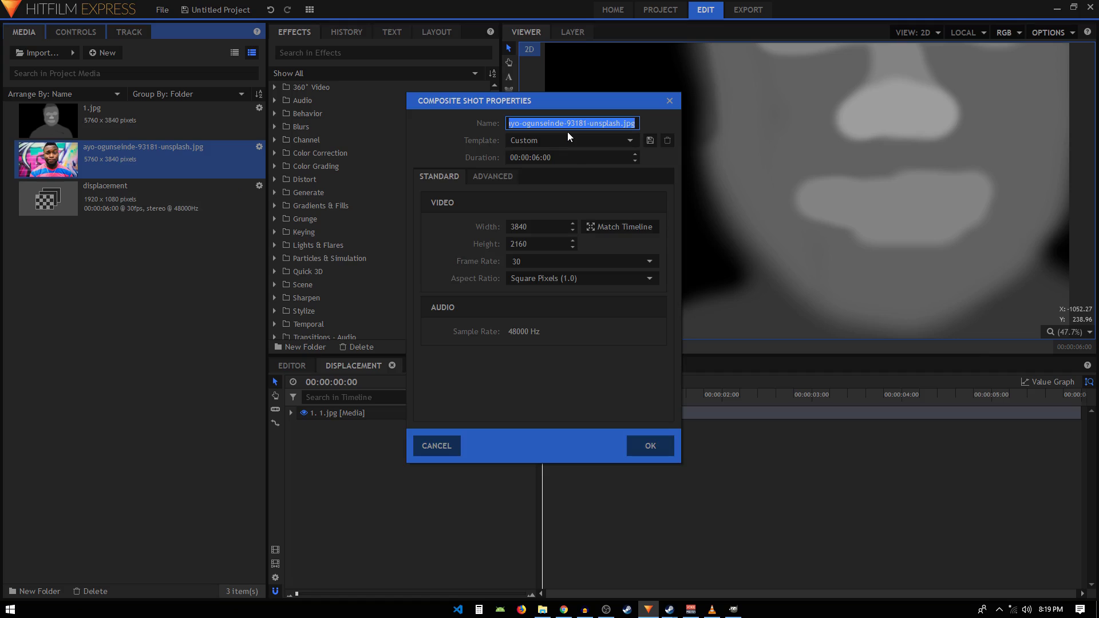
pyautogui.moveTo(559, 124); pyautogui.dragTo(622, 123)
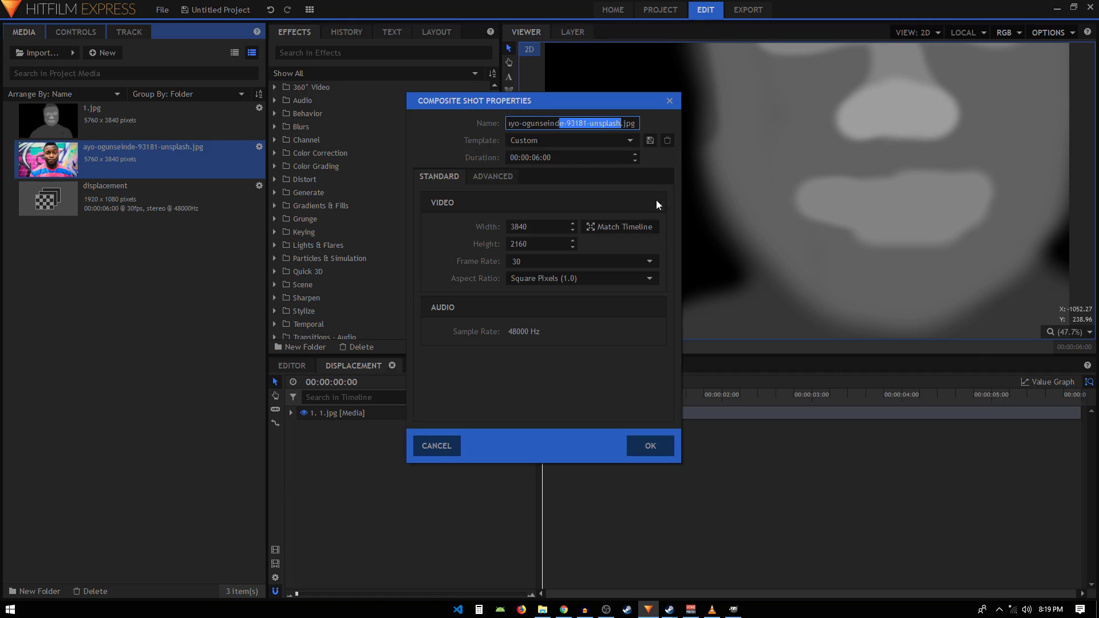
pyautogui.click(602, 229)
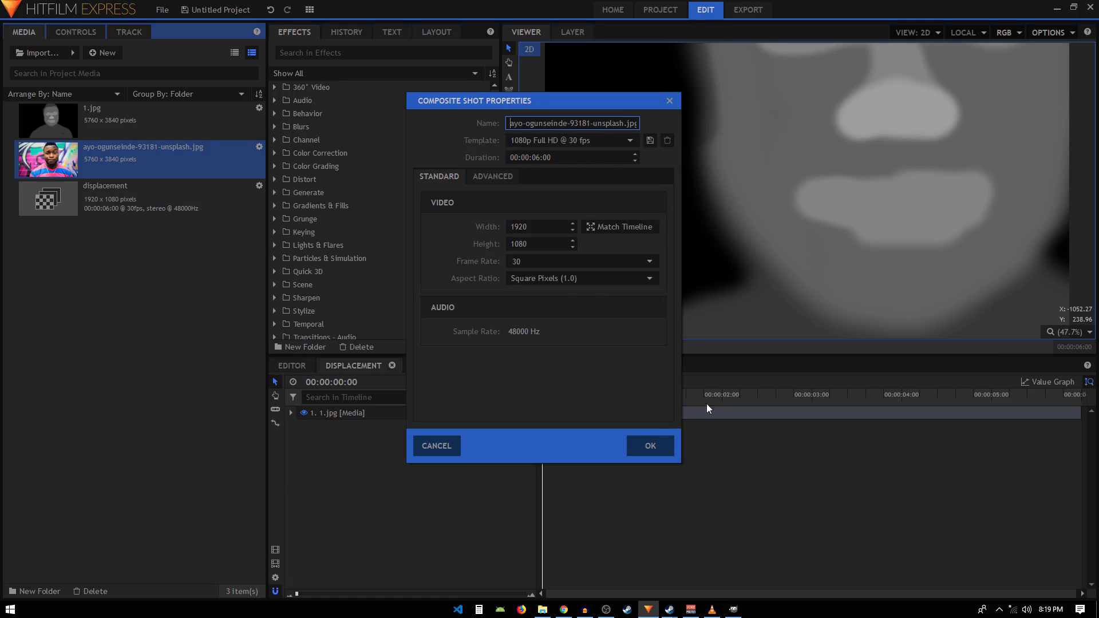
pyautogui.click(650, 445)
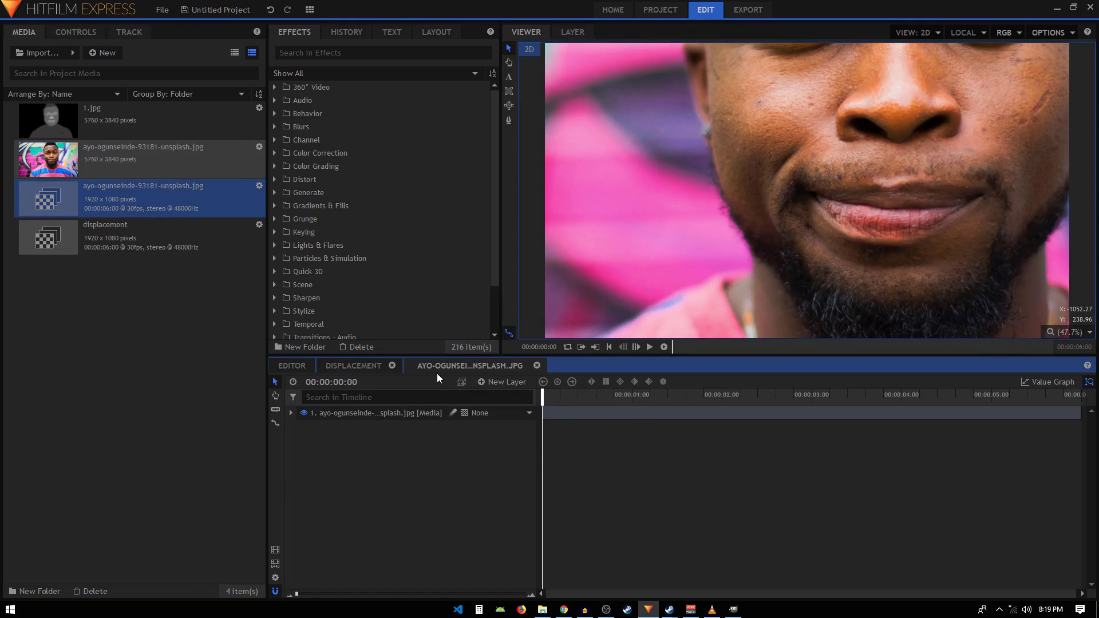
# Scale the portrait photo layer down to 34% in its composite
pyautogui.scroll(-1, 861, 171)
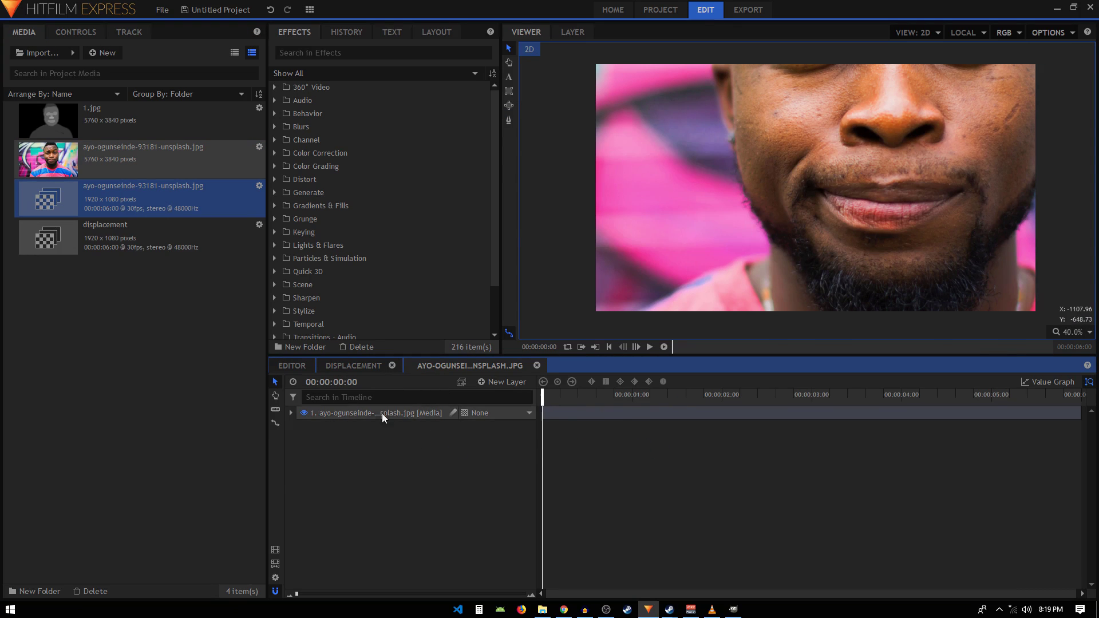
pyautogui.click(290, 413)
pyautogui.click(303, 453)
pyautogui.moveTo(496, 505); pyautogui.dragTo(458, 505)
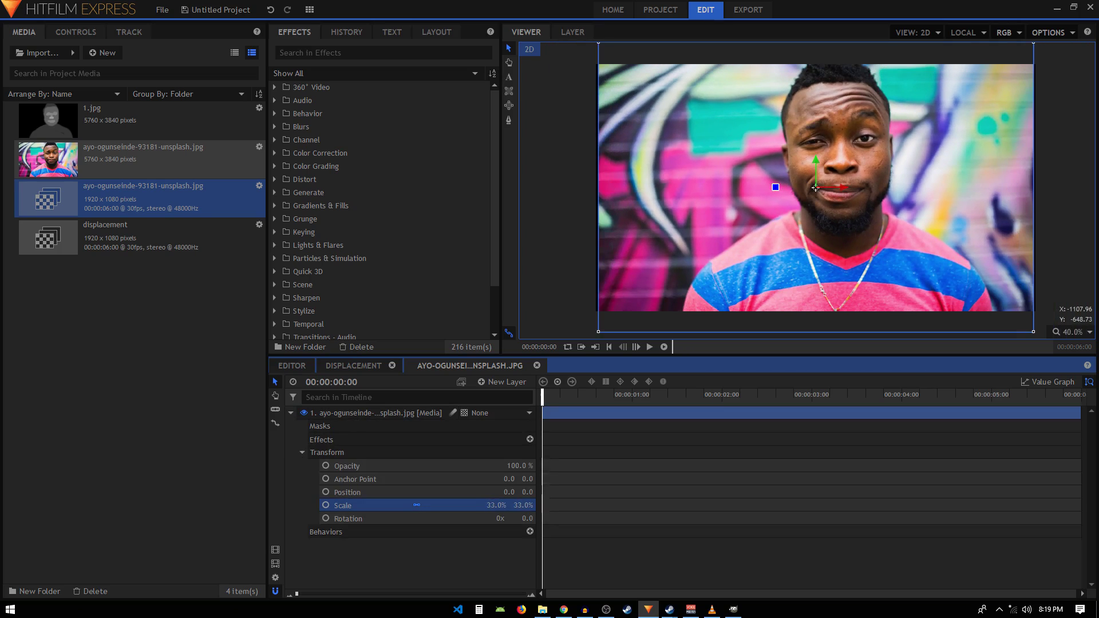
# In the displacement composite, set the 1.jpg map layer's Scale to 34%, then collapse it
pyautogui.click(291, 413)
pyautogui.click(353, 366)
pyautogui.click(291, 413)
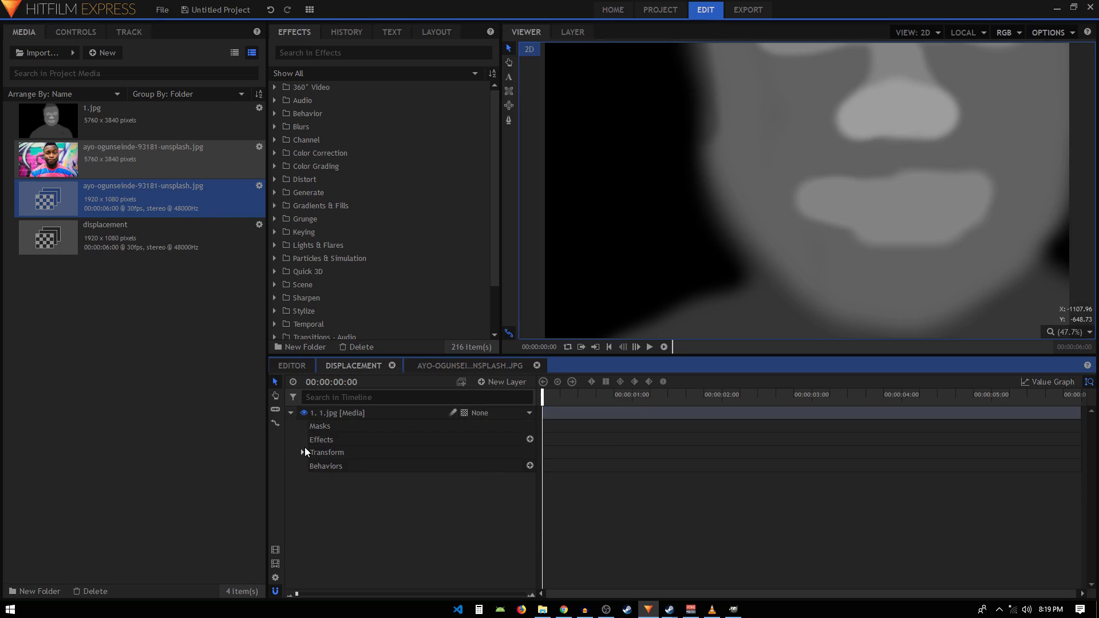
pyautogui.click(303, 452)
pyautogui.click(491, 505)
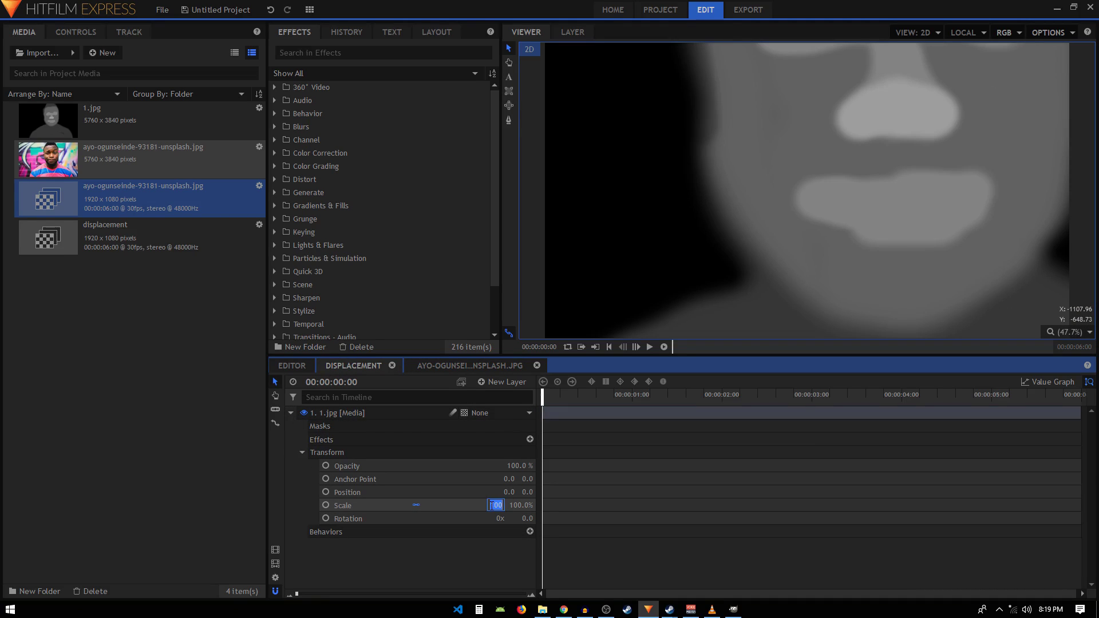
pyautogui.write('34')
pyautogui.press('Return')
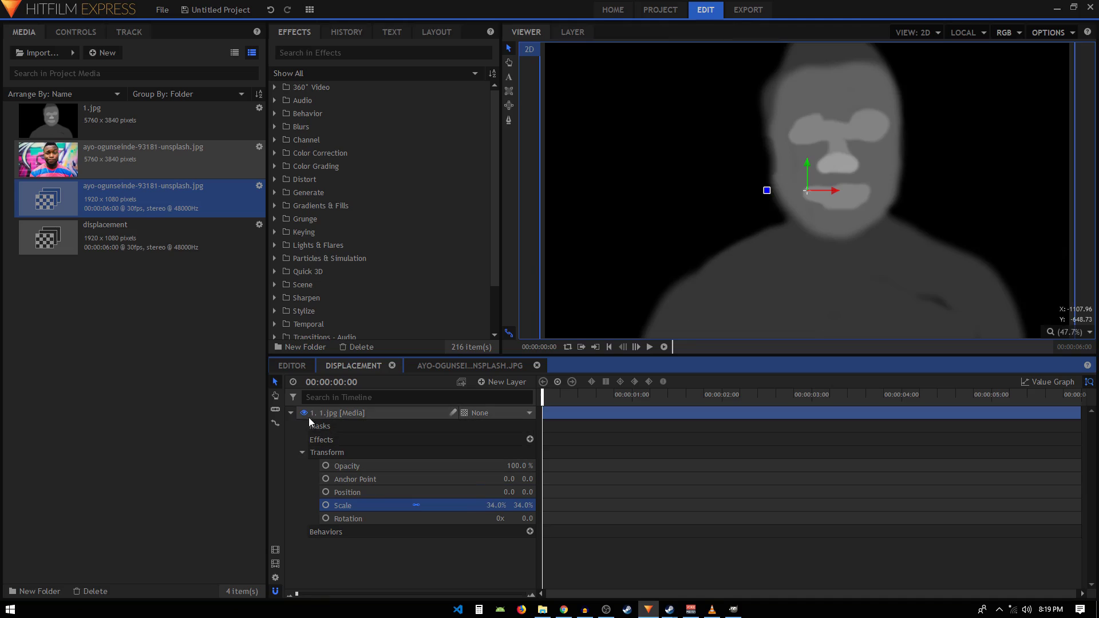
pyautogui.click(291, 413)
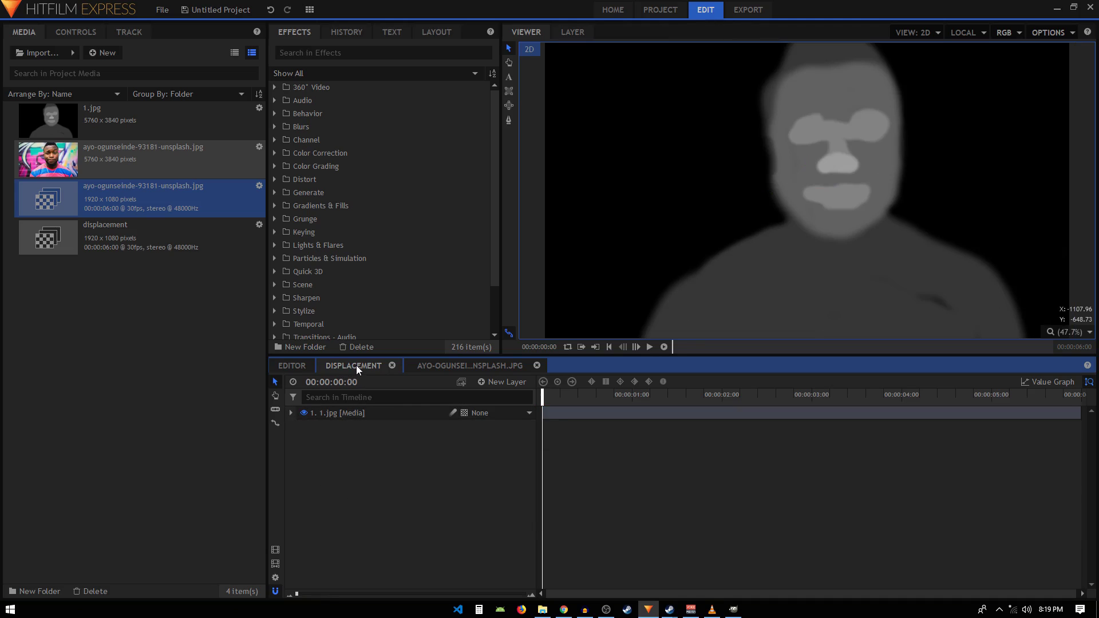
# Apply the Blurs > Blur effect to the 1.jpg map layer
pyautogui.click(299, 53)
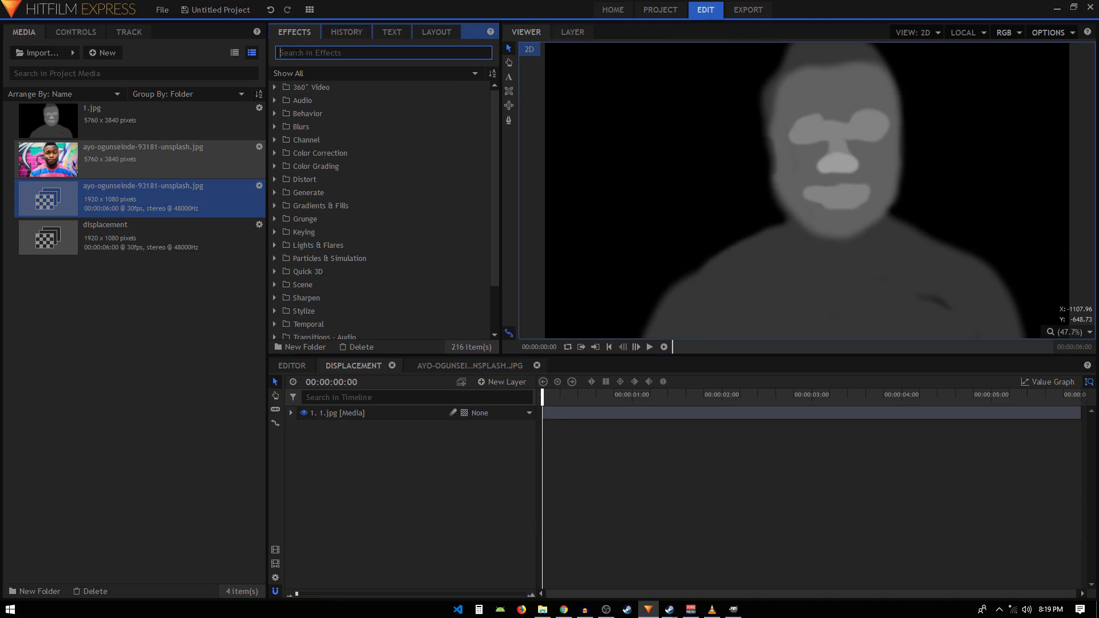
pyautogui.click(274, 127)
pyautogui.moveTo(309, 151); pyautogui.dragTo(335, 413)
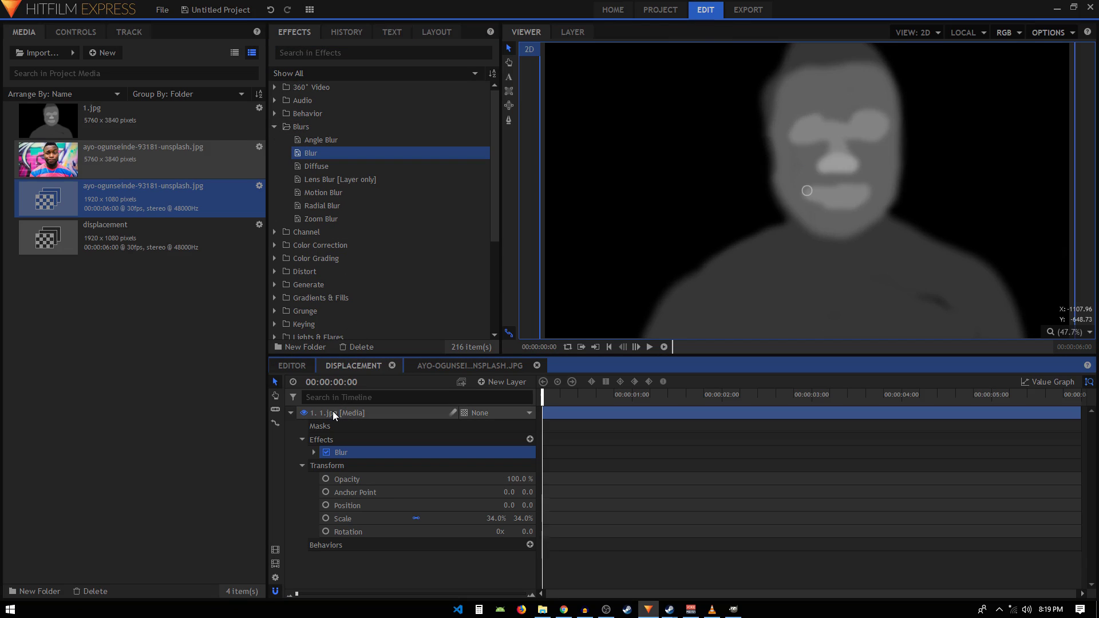
pyautogui.click(292, 413)
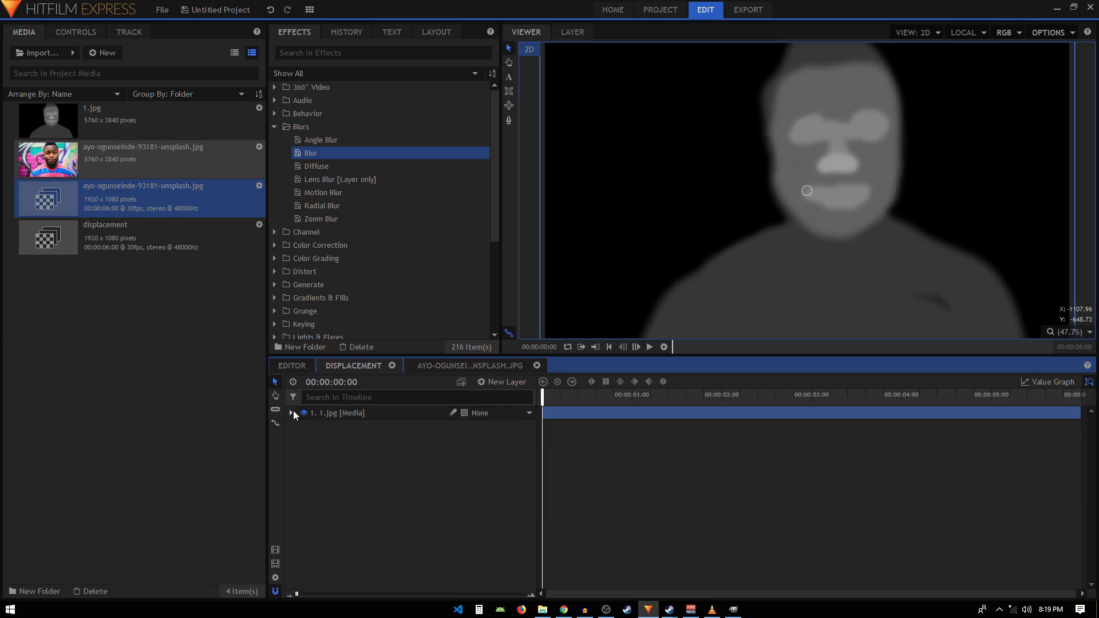
# Add the displacement composite as a layer above the photo in the portrait composite
pyautogui.click(463, 381)
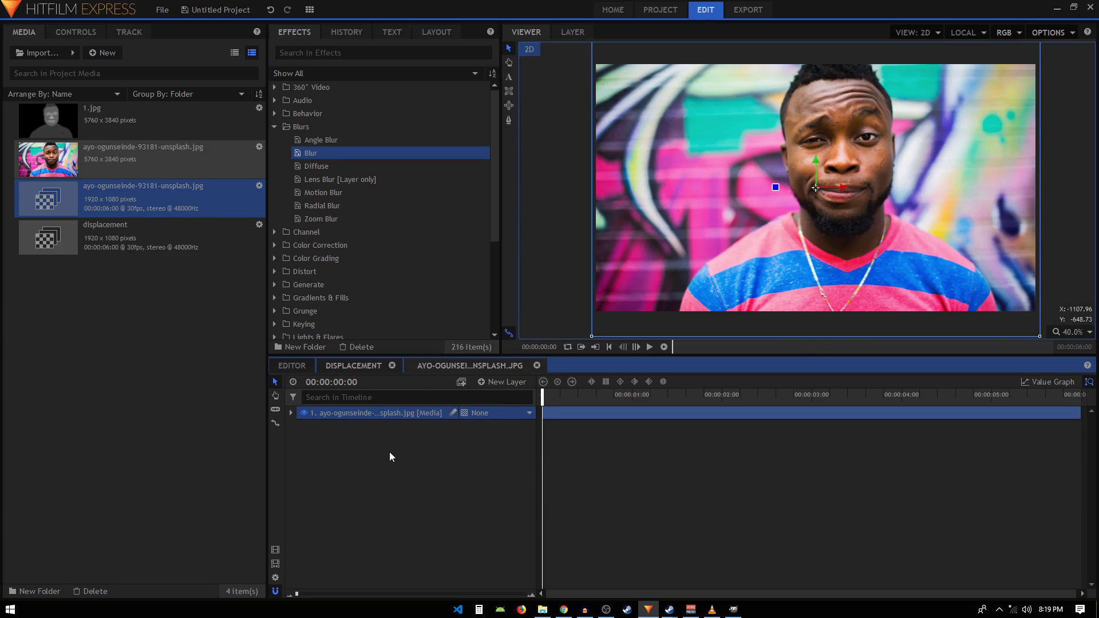
pyautogui.click(115, 241)
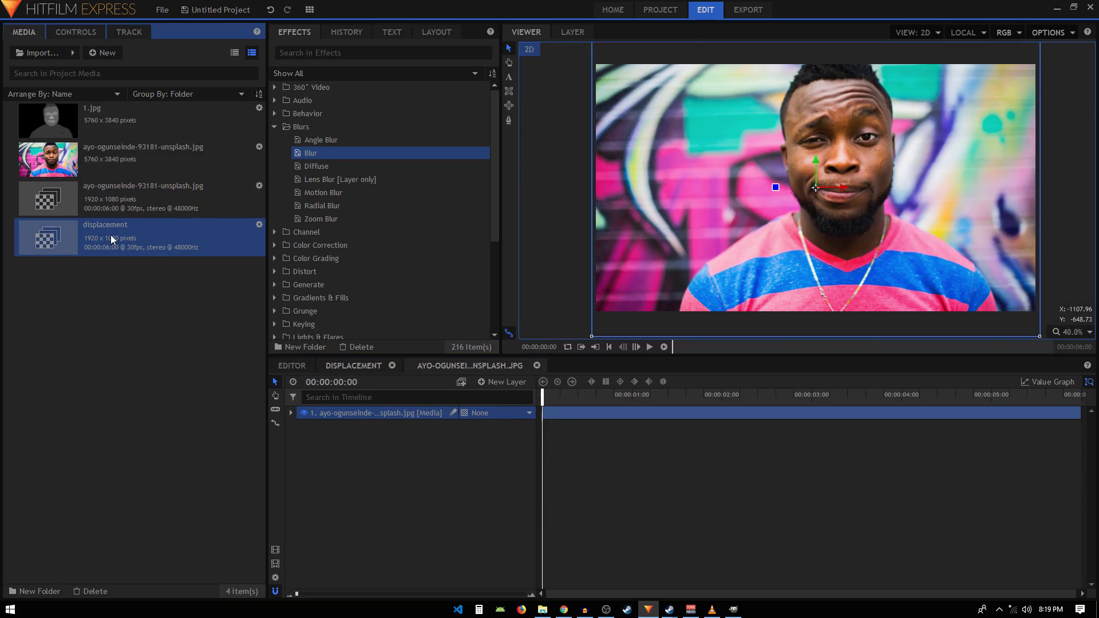
pyautogui.moveTo(111, 234); pyautogui.dragTo(342, 404)
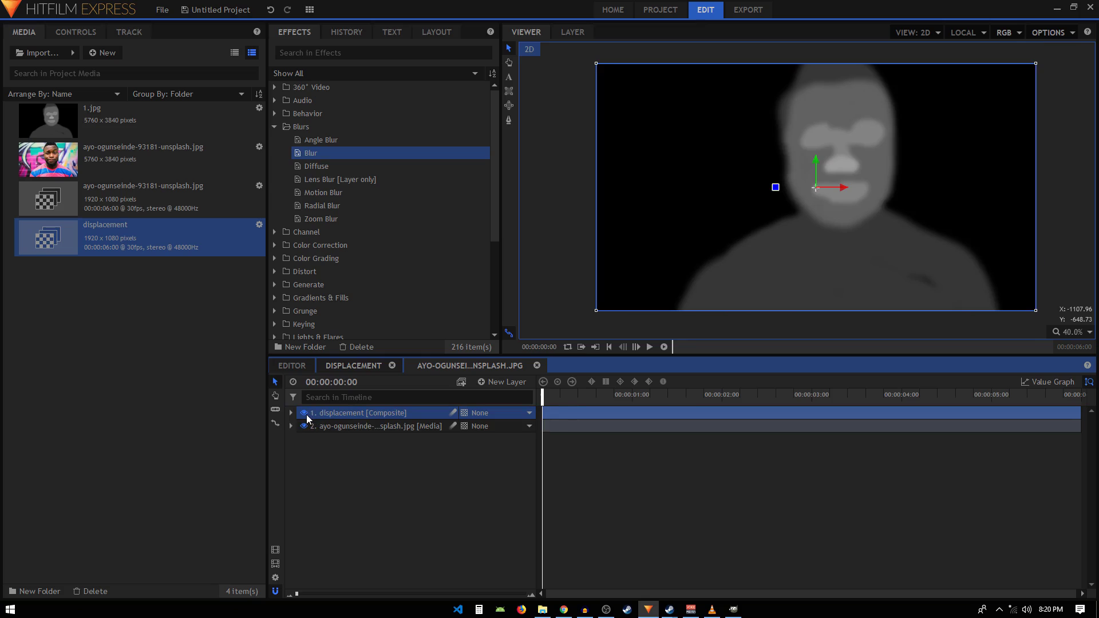
# Hide the displacement layer and apply the Displacement effect to the portrait photo layer
pyautogui.click(304, 414)
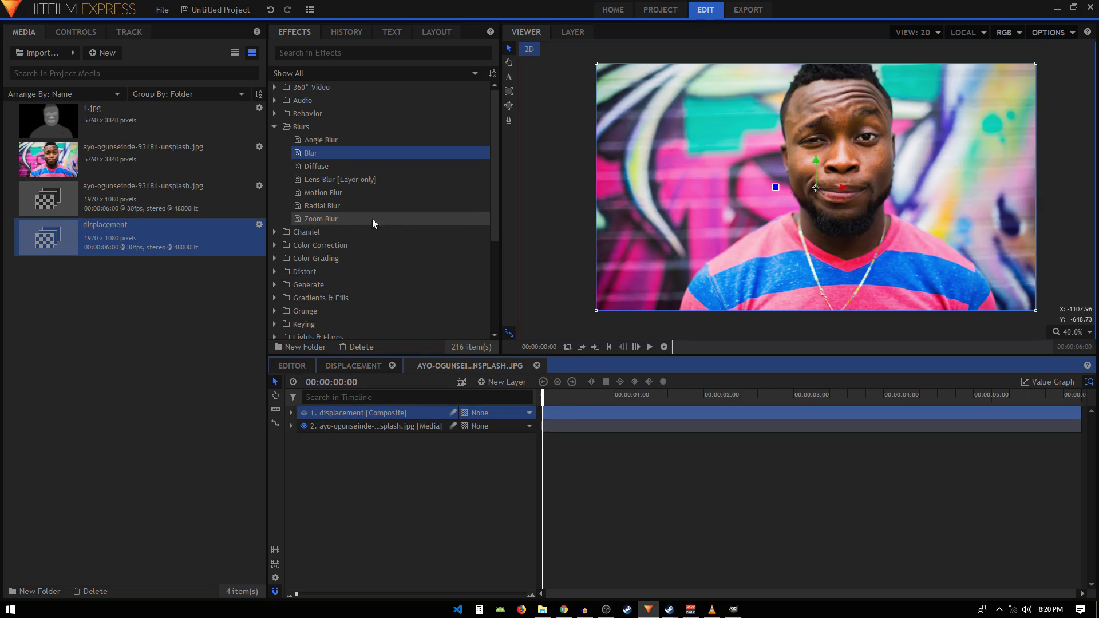
pyautogui.click(284, 52)
pyautogui.write('d')
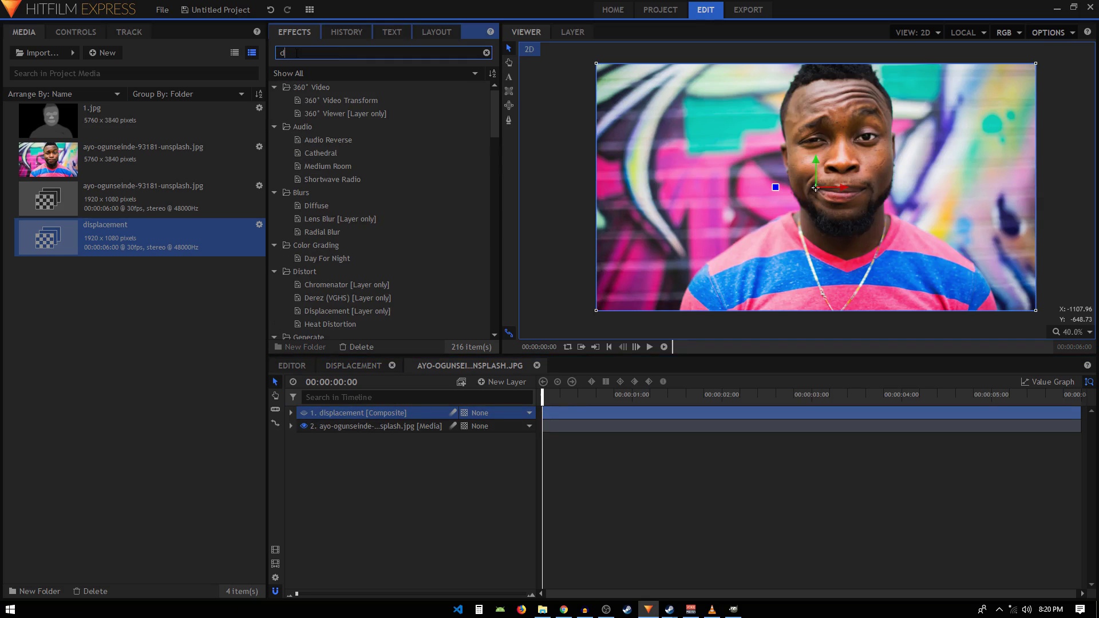
pyautogui.click(329, 312)
pyautogui.moveTo(329, 315); pyautogui.dragTo(342, 428)
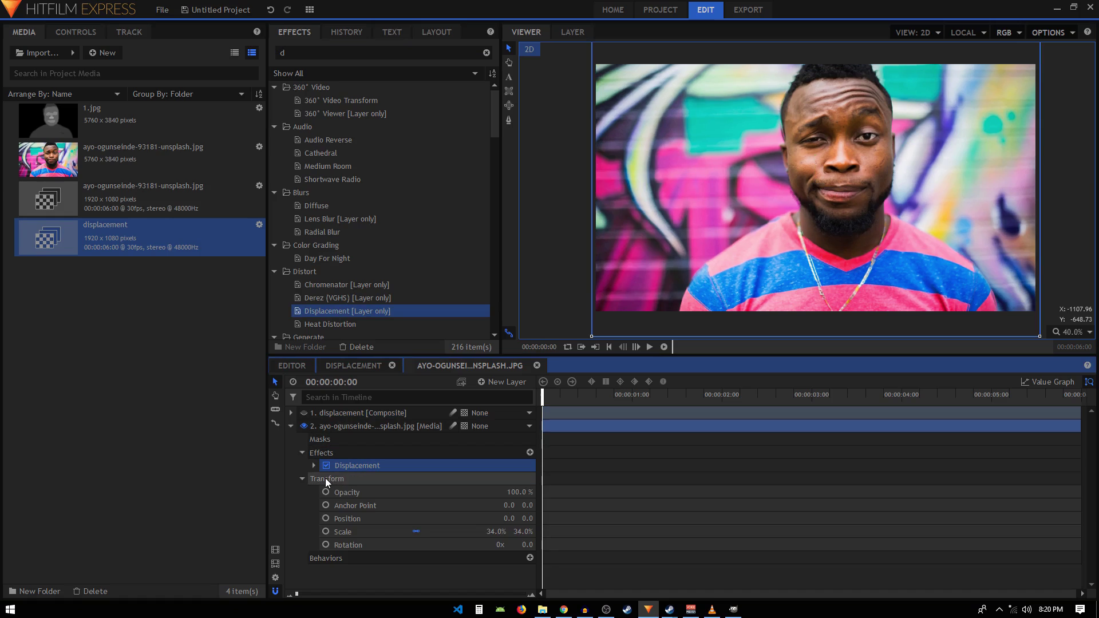
# Set the Displacement source layer to the displacement layer and Wrap Pixels to No
pyautogui.click(457, 479)
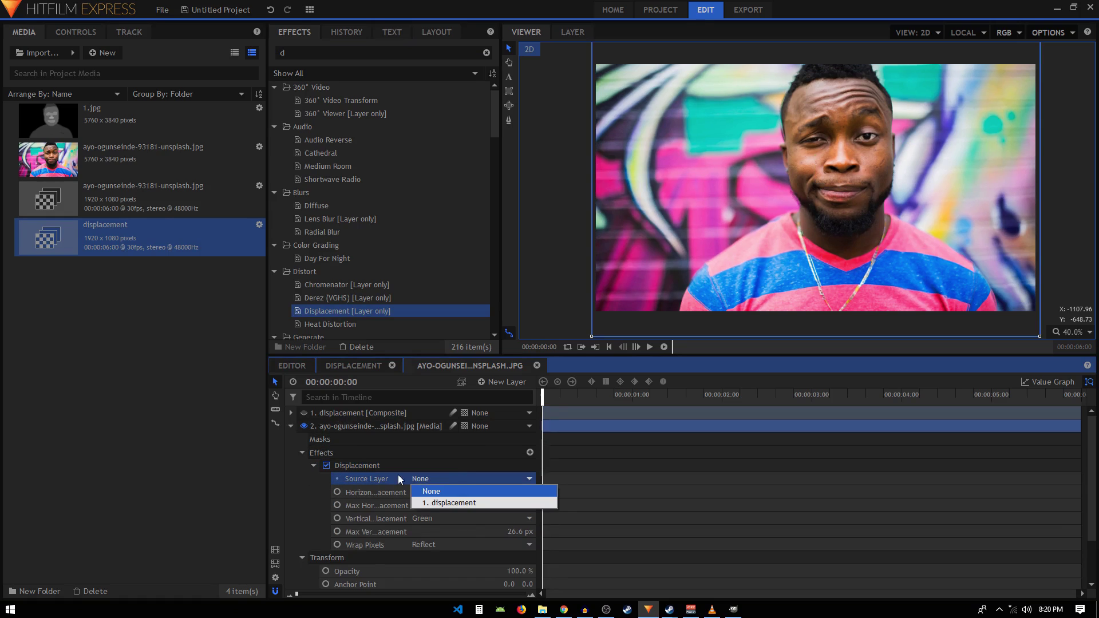
pyautogui.click(435, 503)
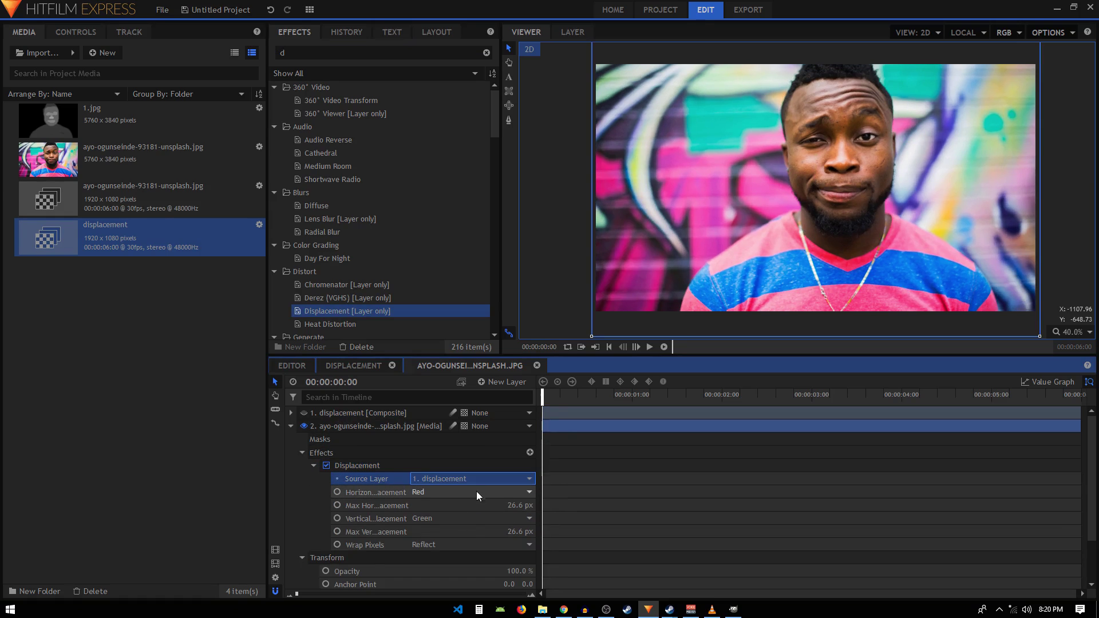
pyautogui.click(521, 505)
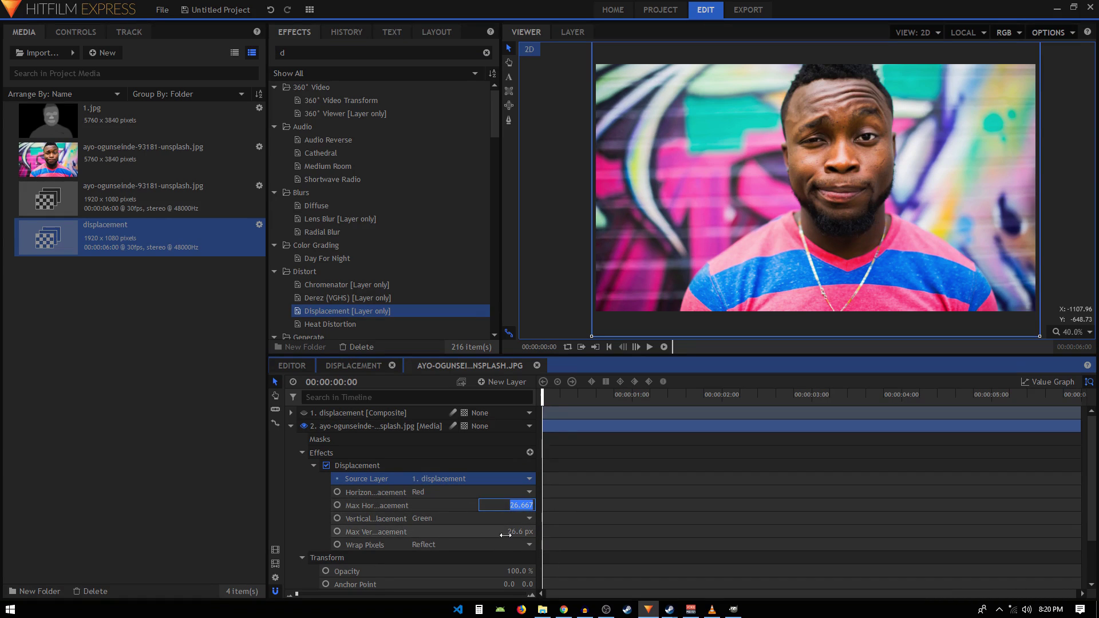
pyautogui.click(441, 545)
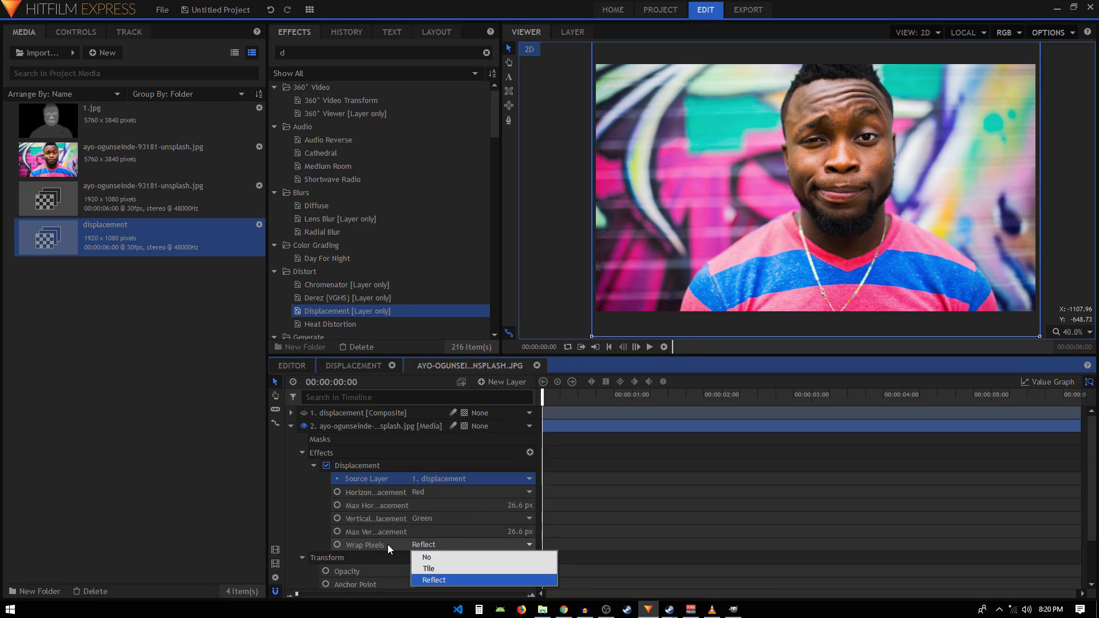
pyautogui.click(434, 557)
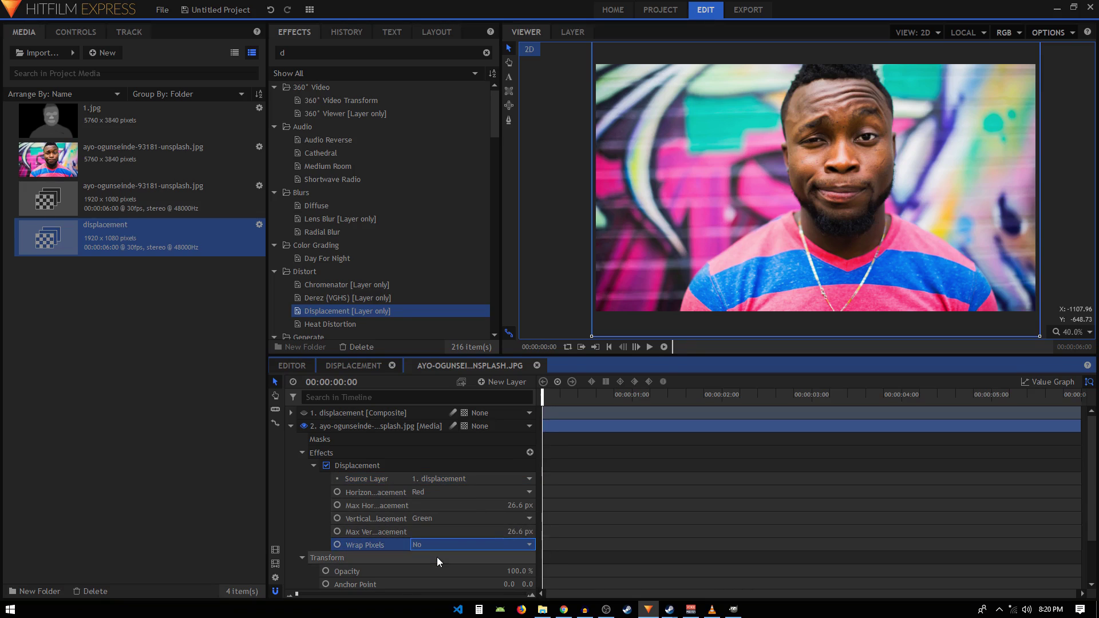
# Set Max Horizontal Displacement to 79.6 px and add a keyframe at the start
pyautogui.click(521, 505)
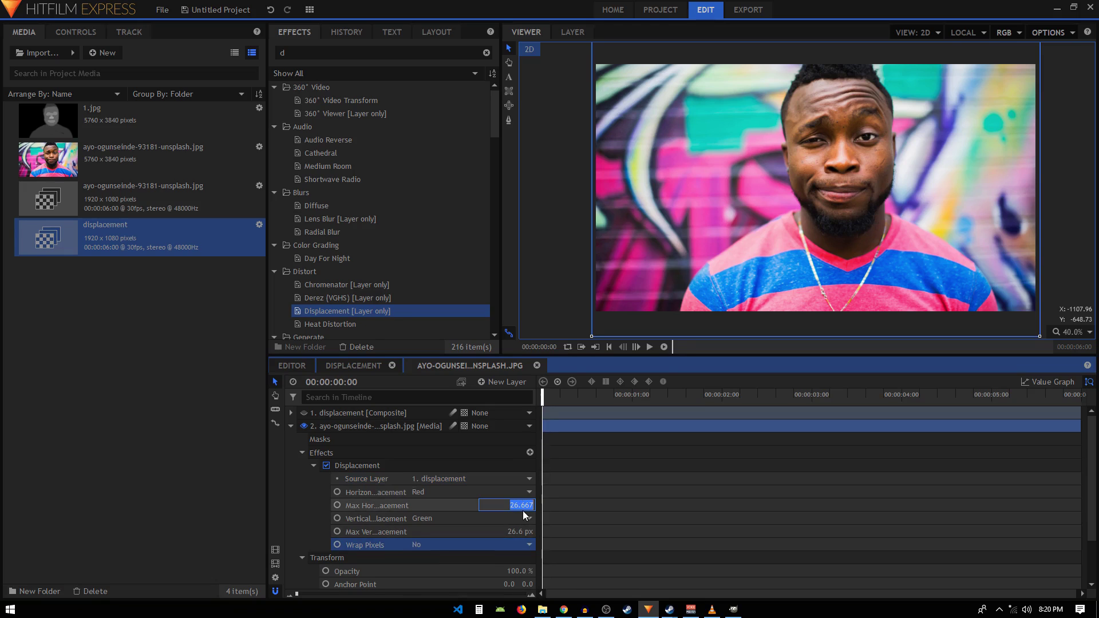
pyautogui.click(492, 506)
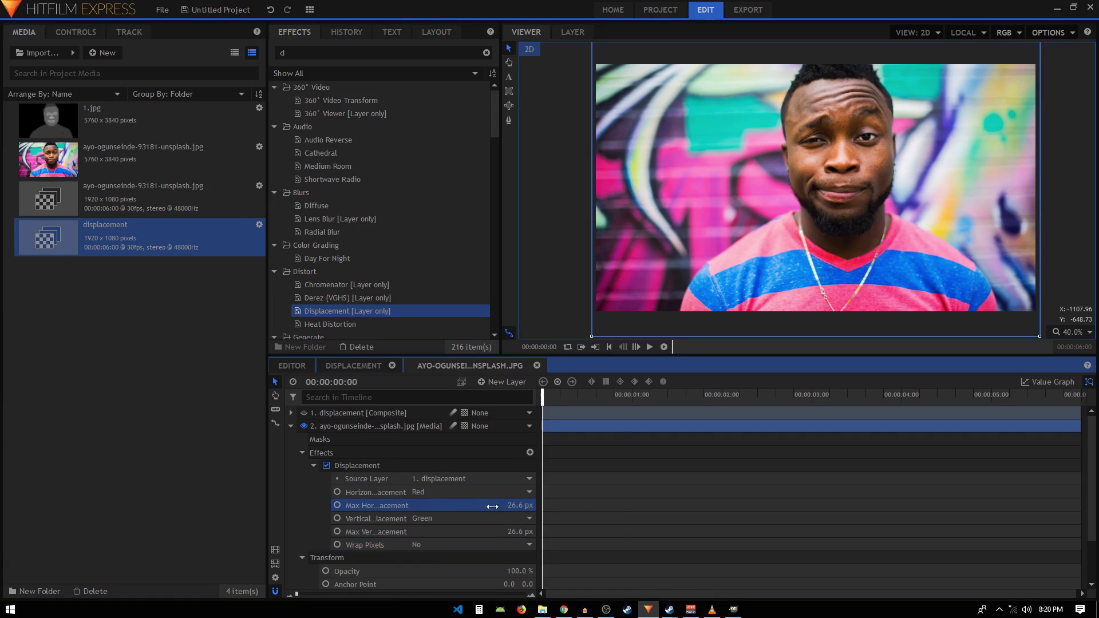
pyautogui.moveTo(520, 505); pyautogui.dragTo(595, 504)
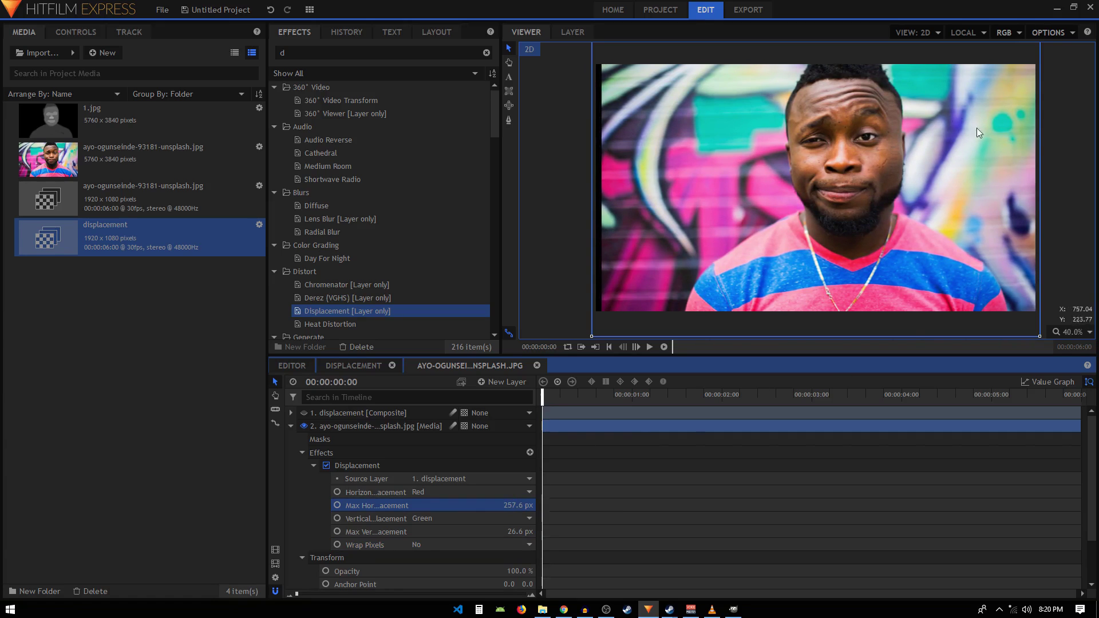
pyautogui.scroll(3, 888, 126)
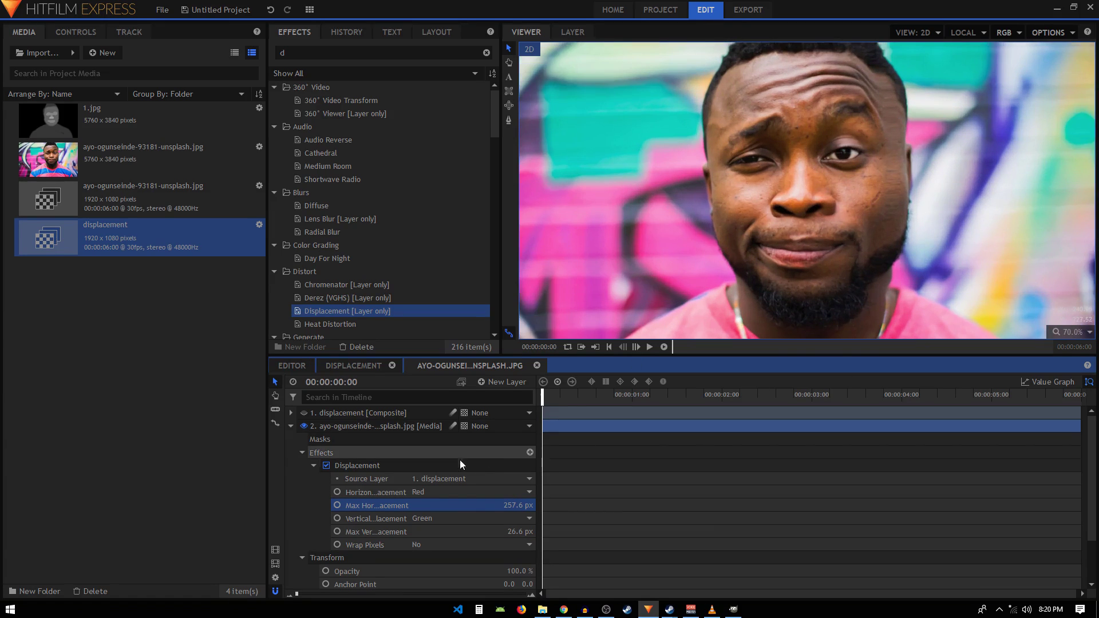
pyautogui.moveTo(509, 506); pyautogui.dragTo(453, 506)
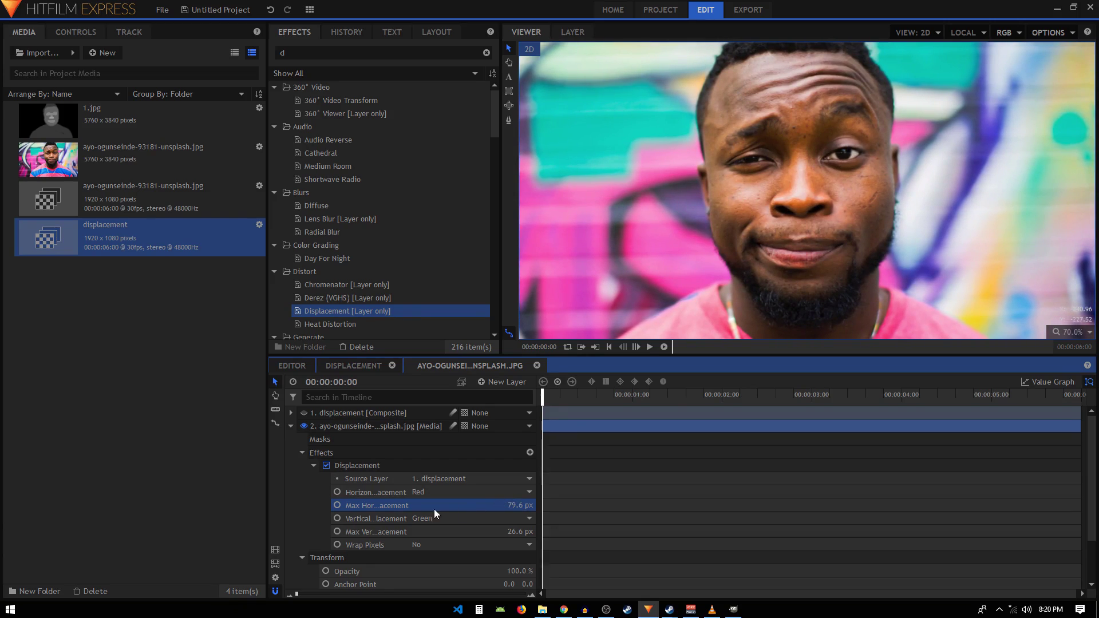
pyautogui.click(338, 506)
# At the composite's end, set Max Horizontal to -138.3 px; set Max Vertical to 0
pyautogui.moveTo(853, 402); pyautogui.dragTo(1093, 406)
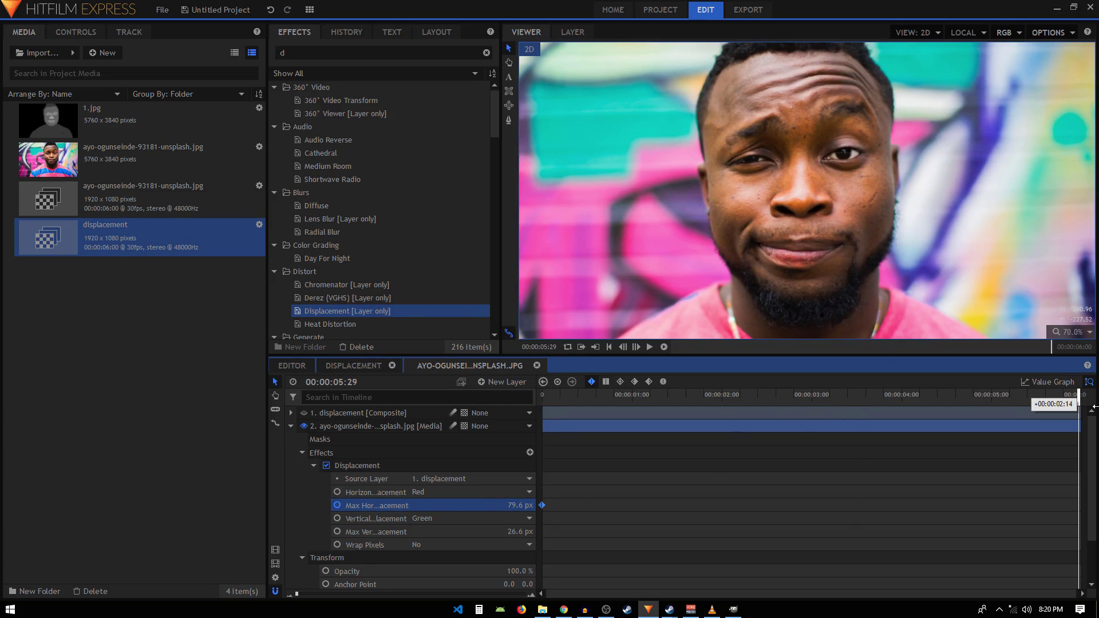
pyautogui.moveTo(520, 506); pyautogui.dragTo(391, 505)
pyautogui.click(514, 522)
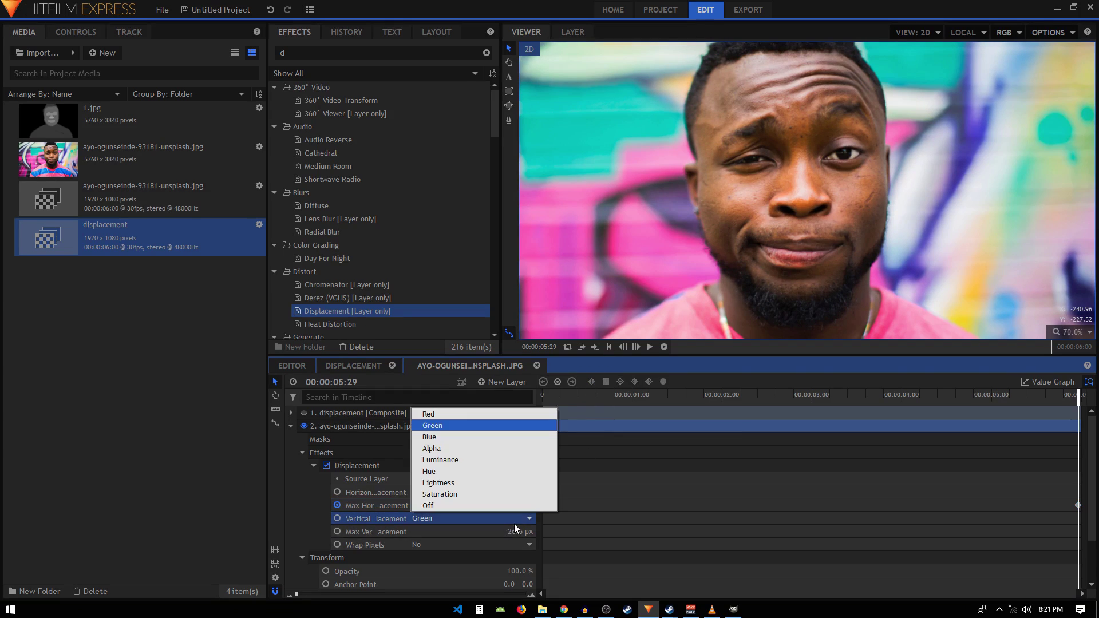
pyautogui.click(517, 528)
pyautogui.write('0')
pyautogui.press('Return')
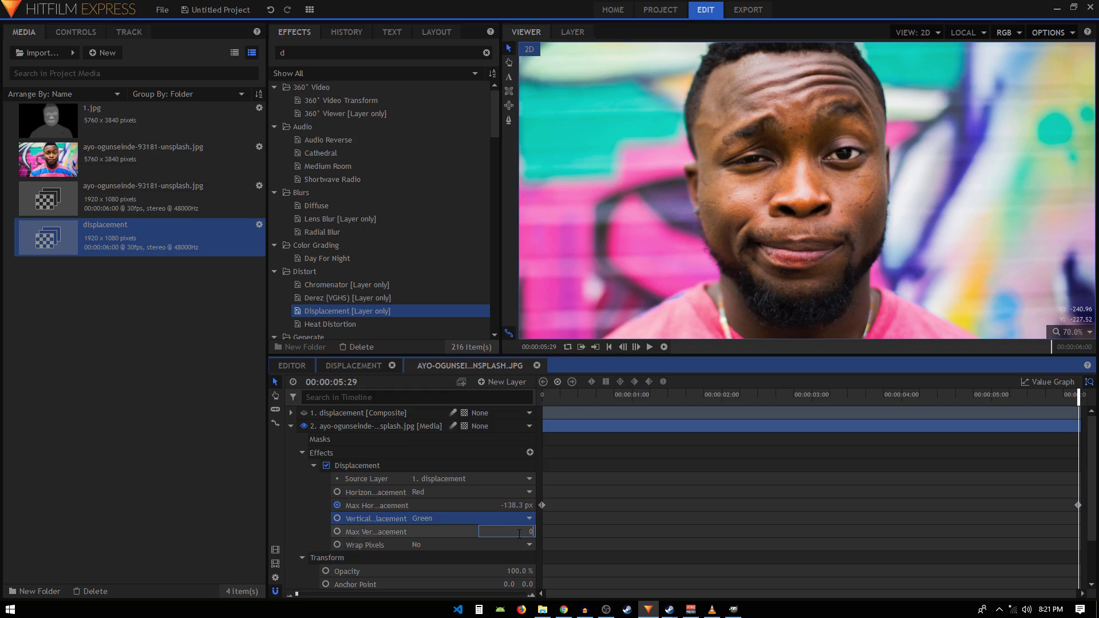
# Play the portrait composite from the start, twice, to review the displacement animation
pyautogui.click(610, 347)
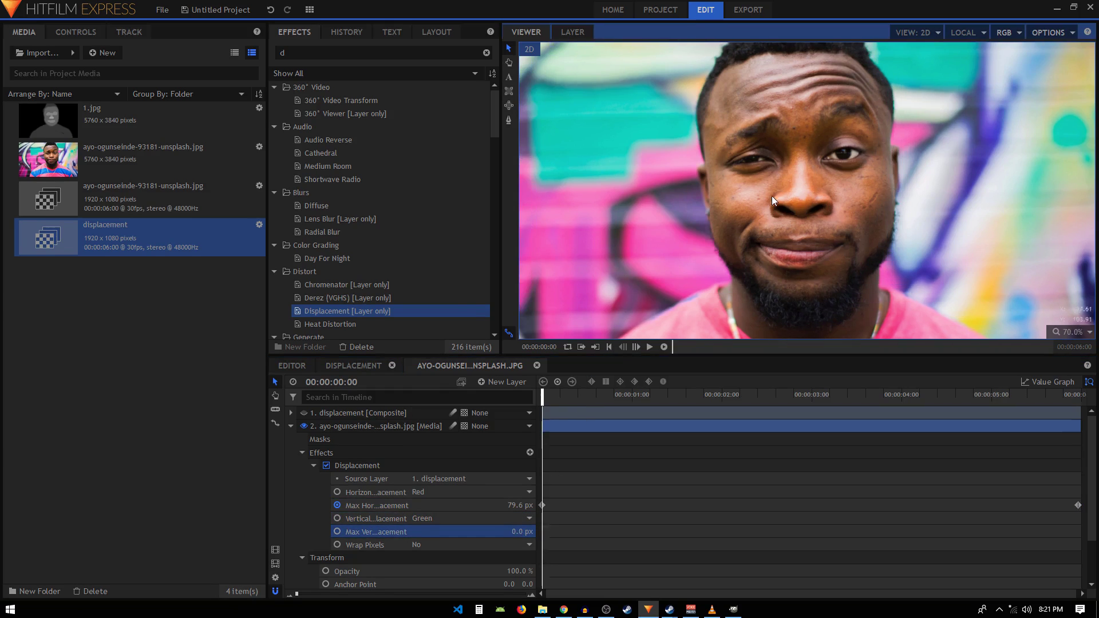
pyautogui.scroll(-1, 777, 185)
pyautogui.scroll(-1, 775, 181)
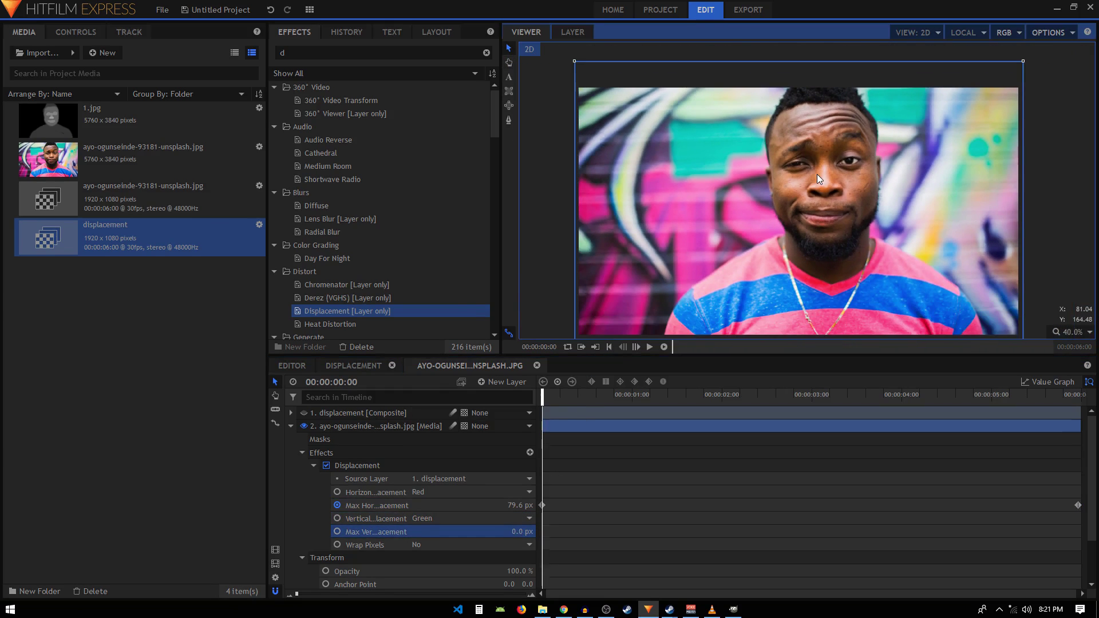
pyautogui.press('space')
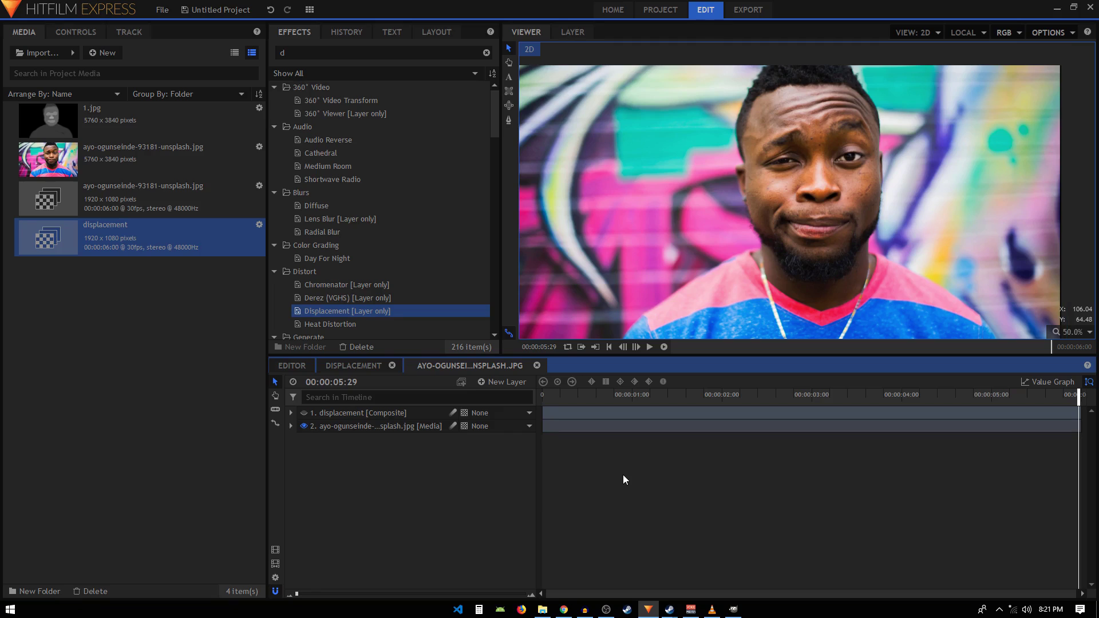
pyautogui.click(610, 347)
pyautogui.press('space')
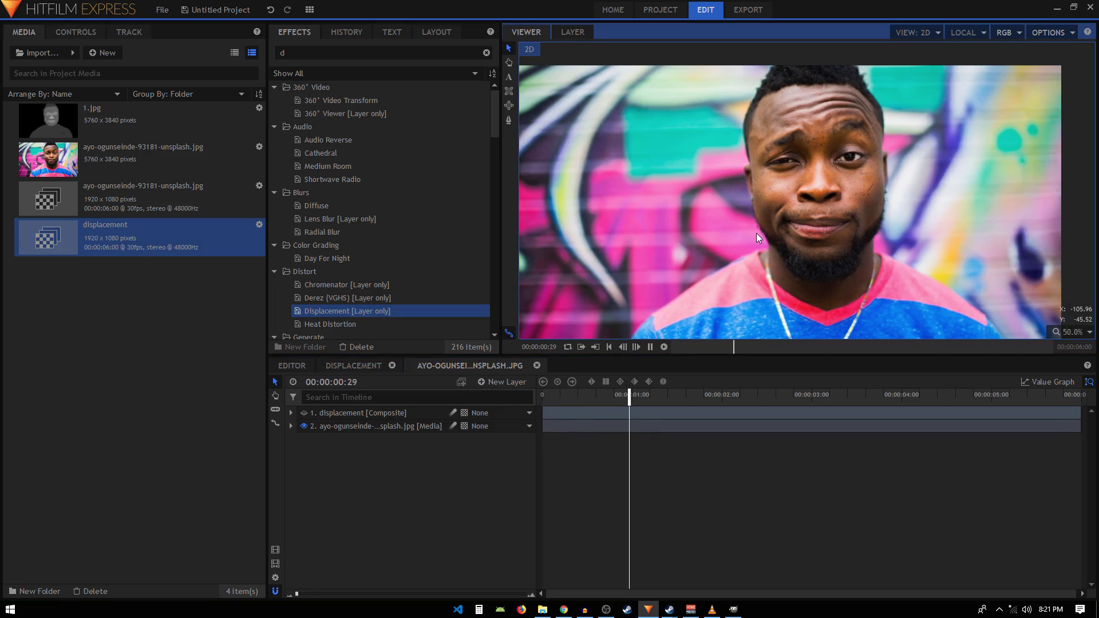